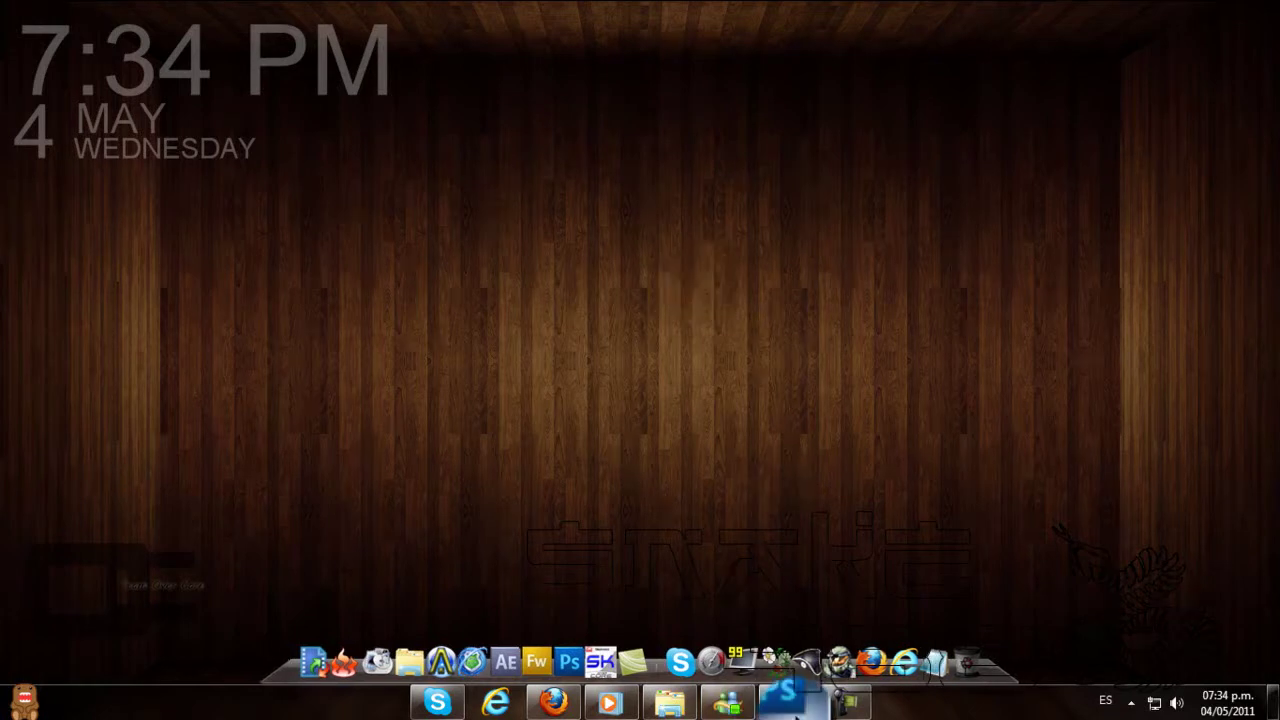
- Restore the Photoshop window from the taskbar to show the pink light-streak artwork
{"action": "left_click", "coordinate": [788, 705]}
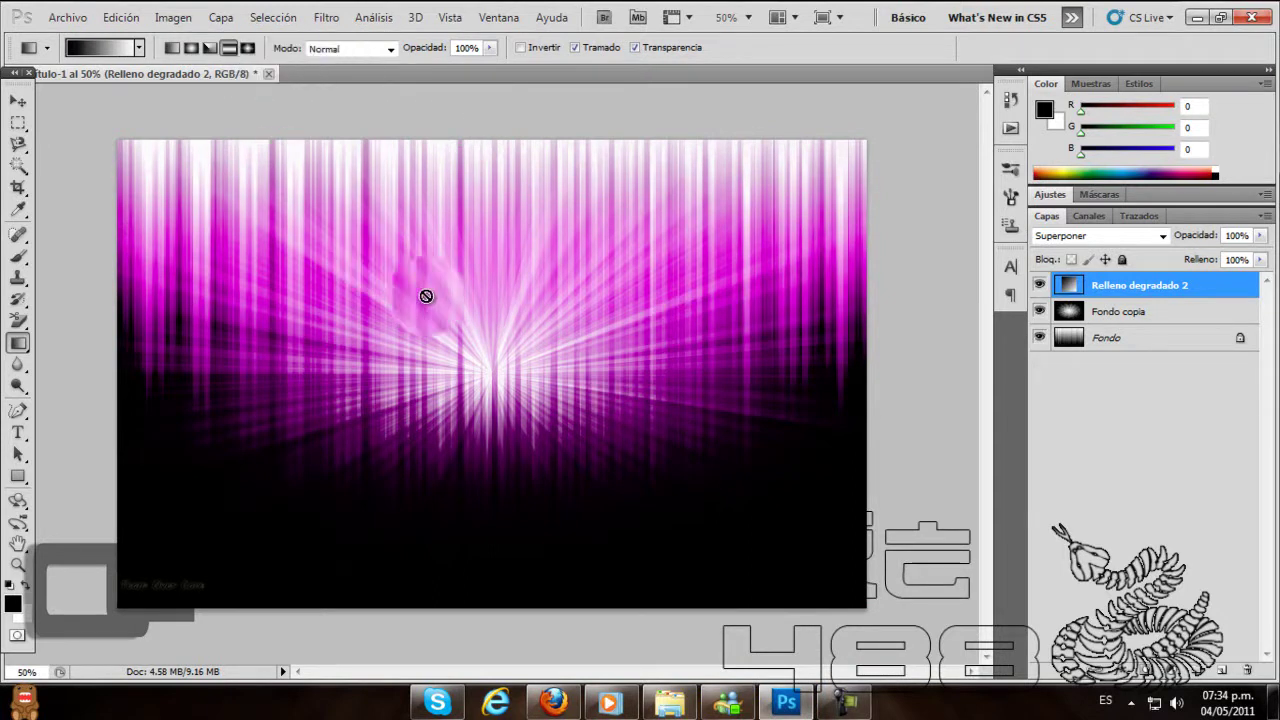
- Make the Move tool the active tool in the toolbox
{"action": "left_click", "coordinate": [19, 101]}
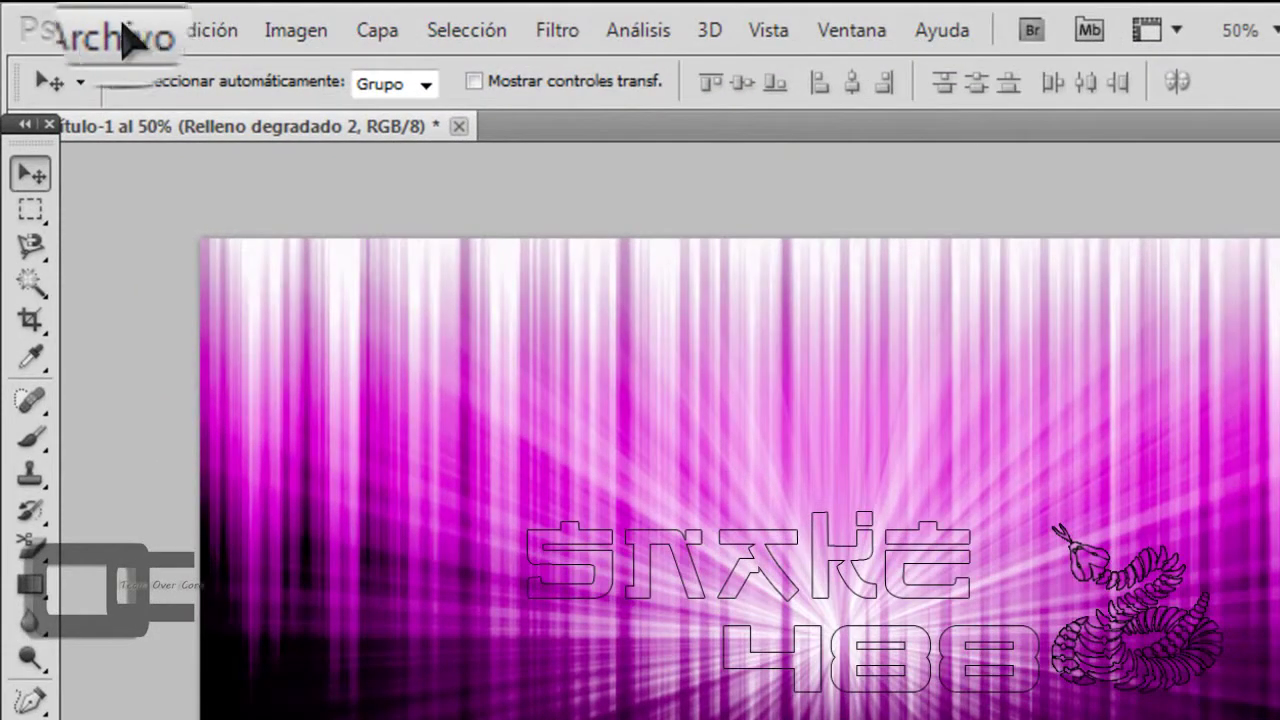
- Create a new 1600 × 1000 pixel document at 200 pixels/inch
{"action": "left_click", "coordinate": [122, 30]}
{"action": "left_click", "coordinate": [160, 60]}
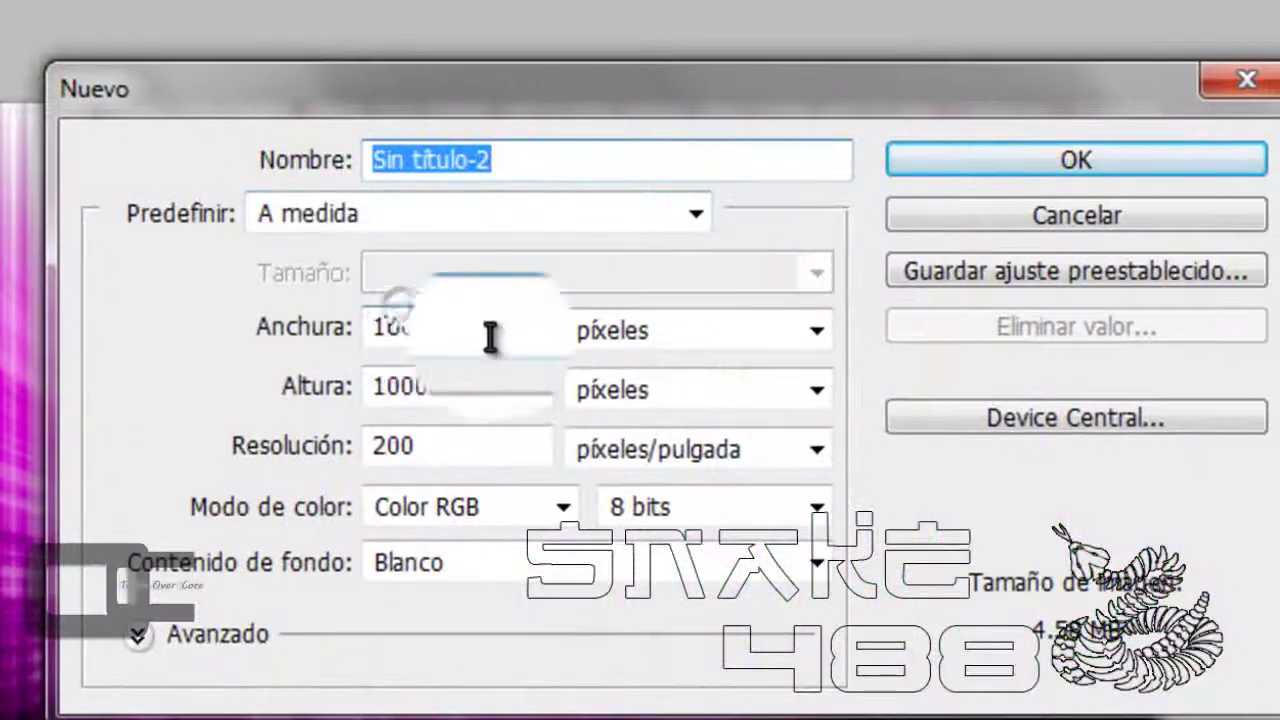
{"action": "double_click", "coordinate": [490, 337]}
{"action": "type", "text": "1600"}
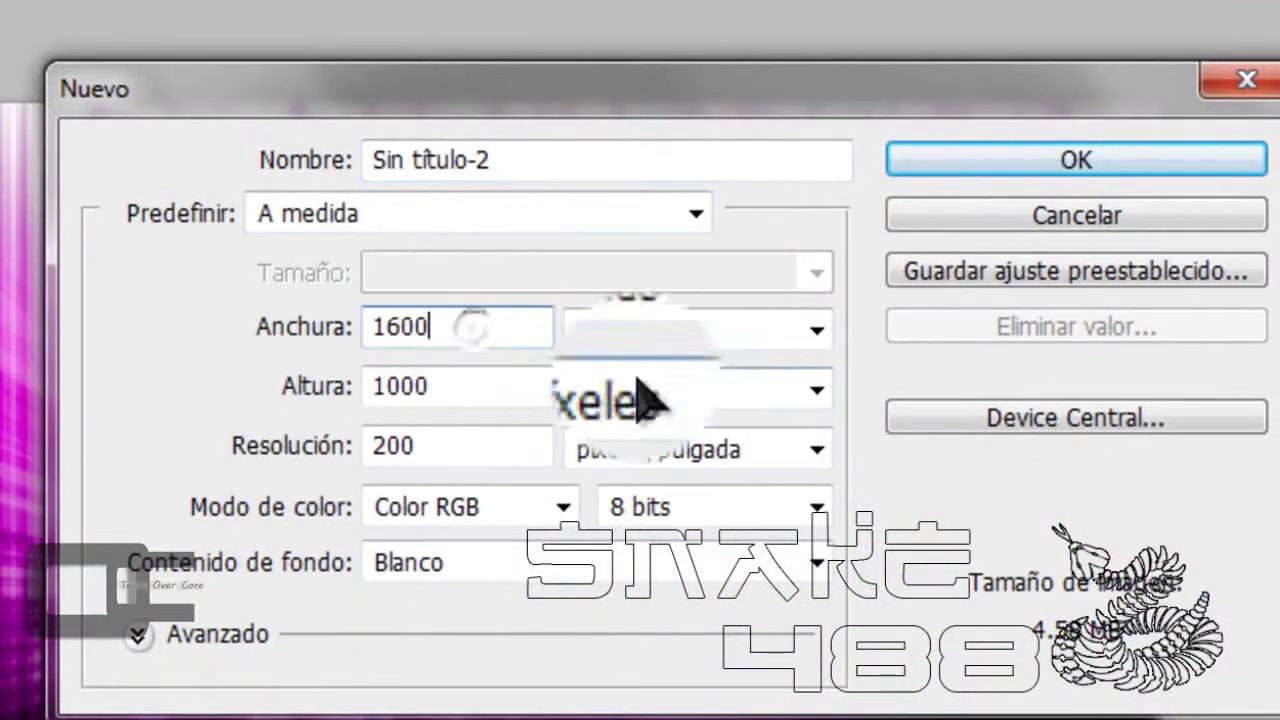
{"action": "double_click", "coordinate": [440, 390]}
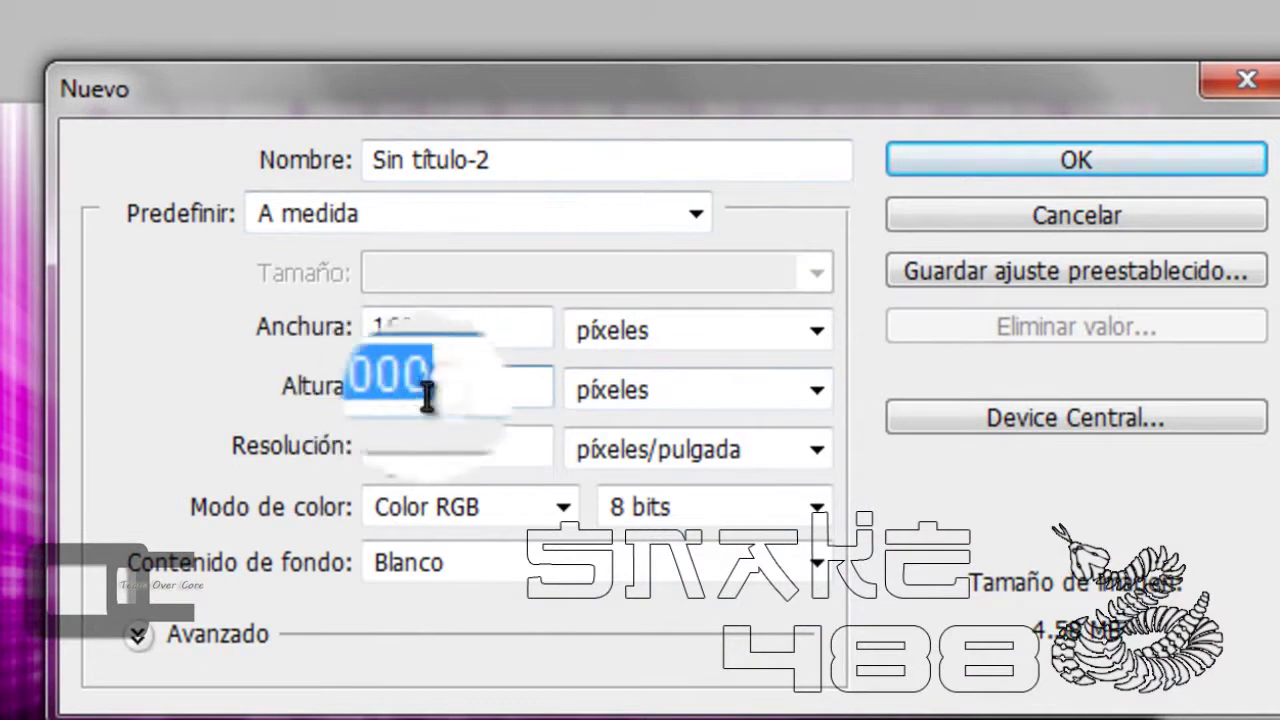
{"action": "double_click", "coordinate": [368, 452]}
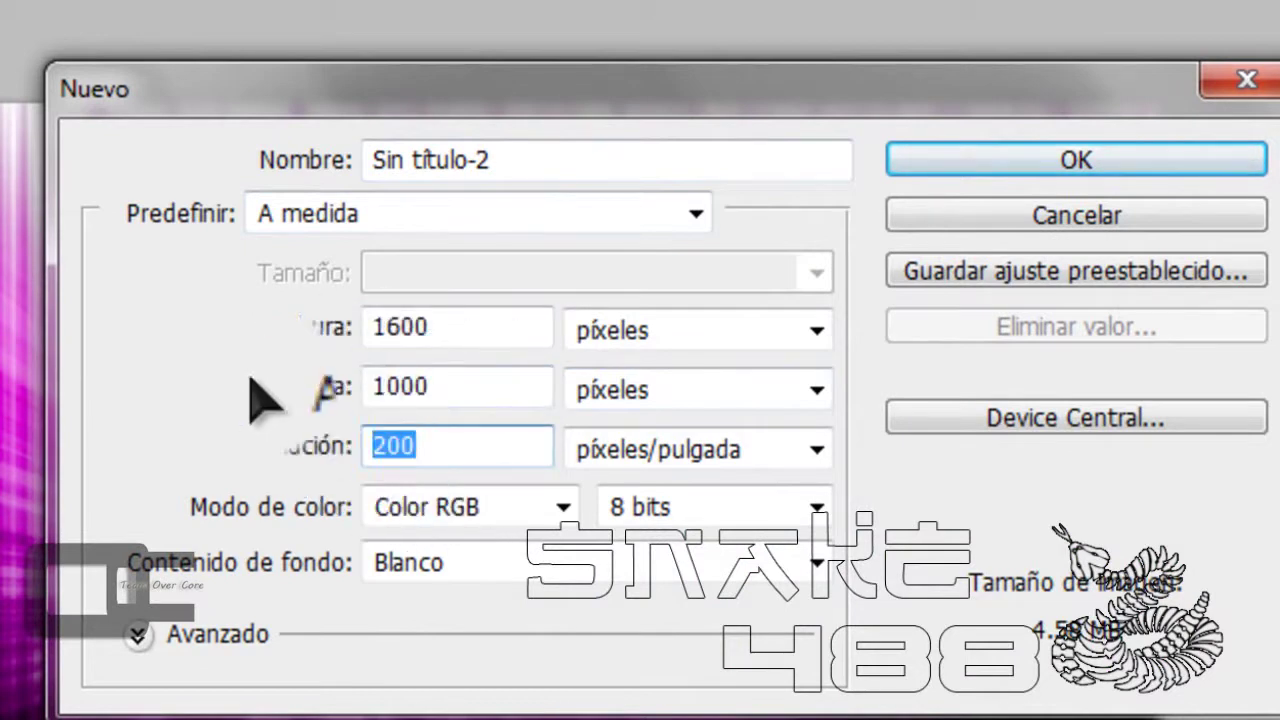
{"action": "left_click", "coordinate": [508, 440]}
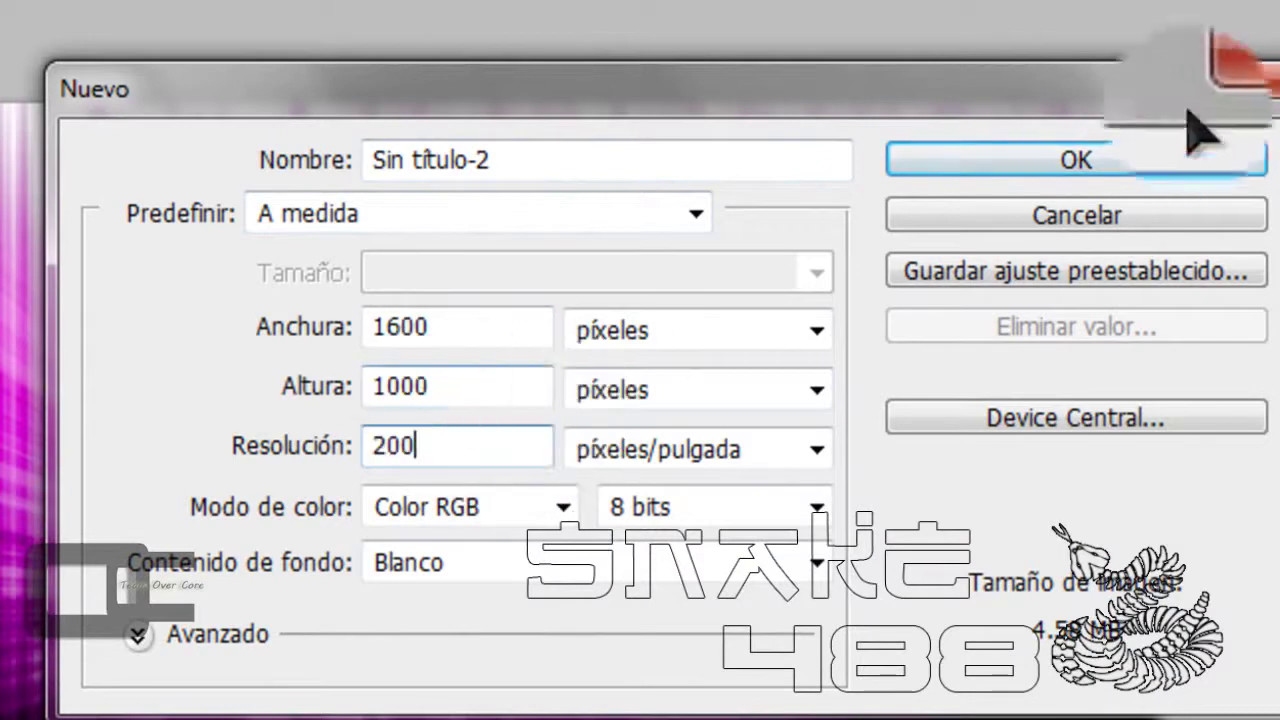
{"action": "left_click_drag", "start_coordinate": [383, 330], "coordinate": [430, 330]}
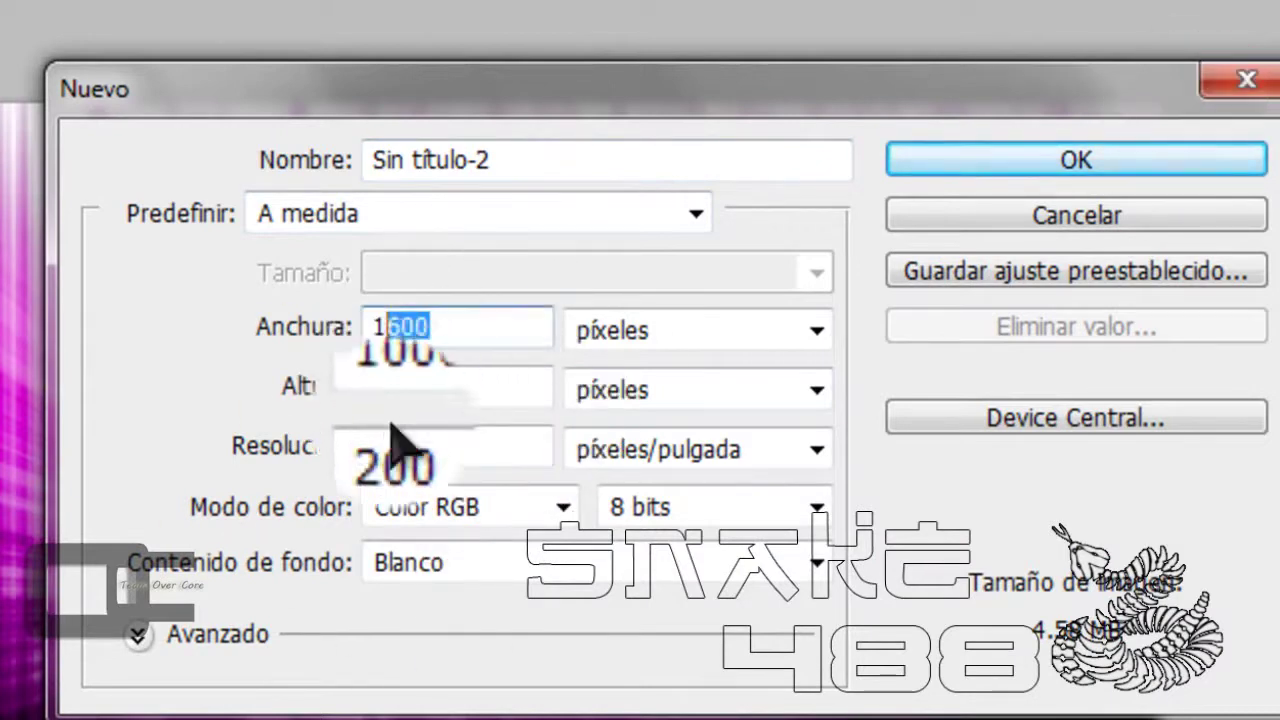
{"action": "key", "text": "Tab"}
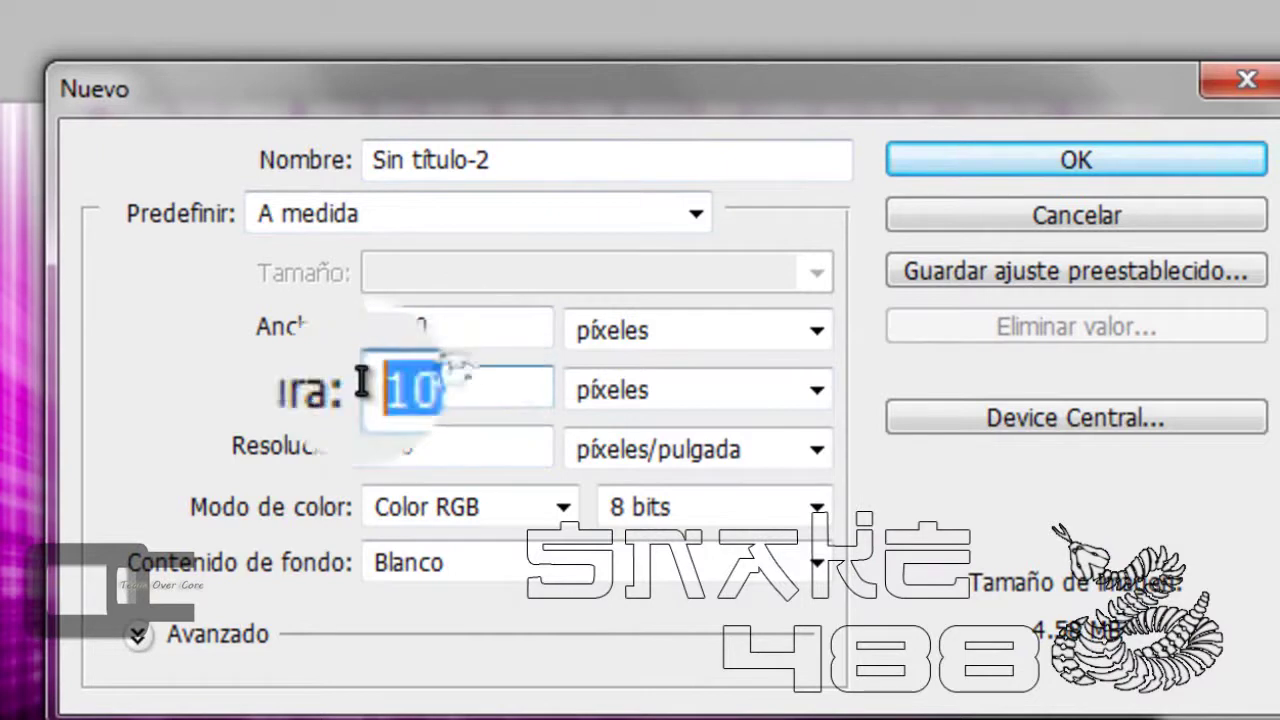
{"action": "key", "text": "Tab"}
{"action": "left_click", "coordinate": [1085, 158]}
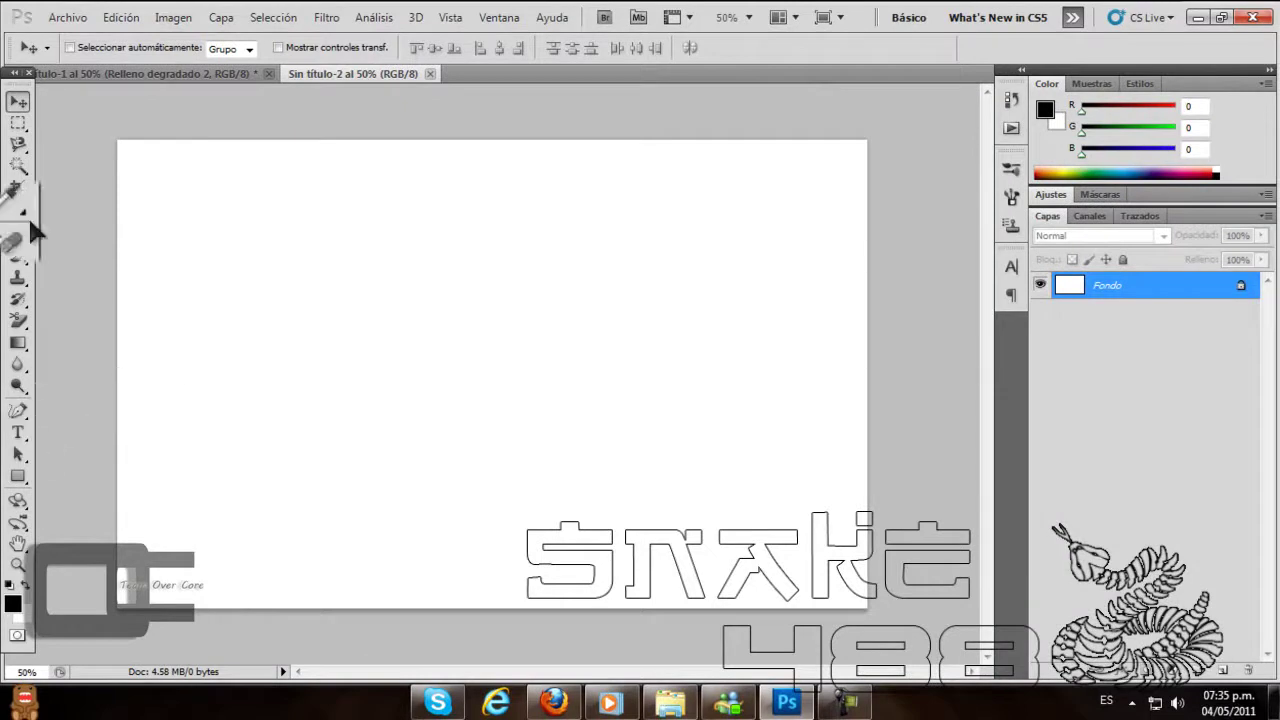
- Fill the background with a vertical white-to-black linear gradient and duplicate the layer
{"action": "left_click", "coordinate": [18, 342]}
{"action": "right_click", "coordinate": [18, 342]}
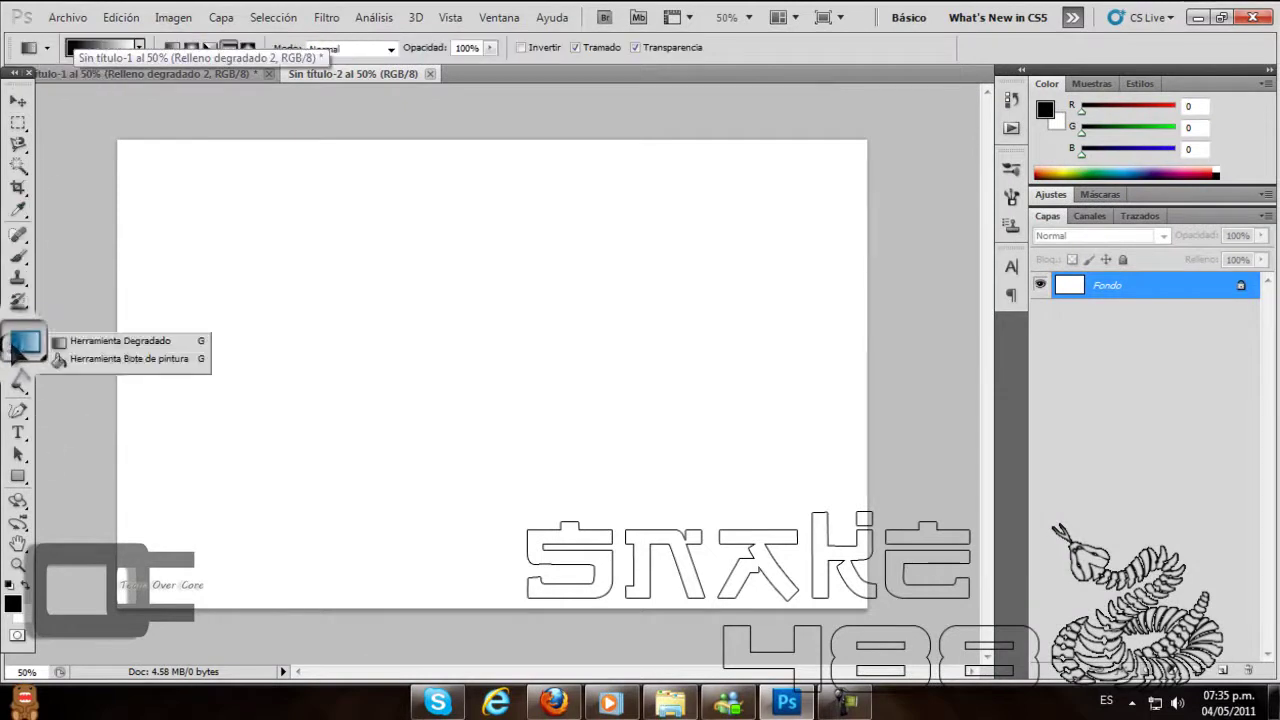
{"action": "left_click", "coordinate": [110, 338]}
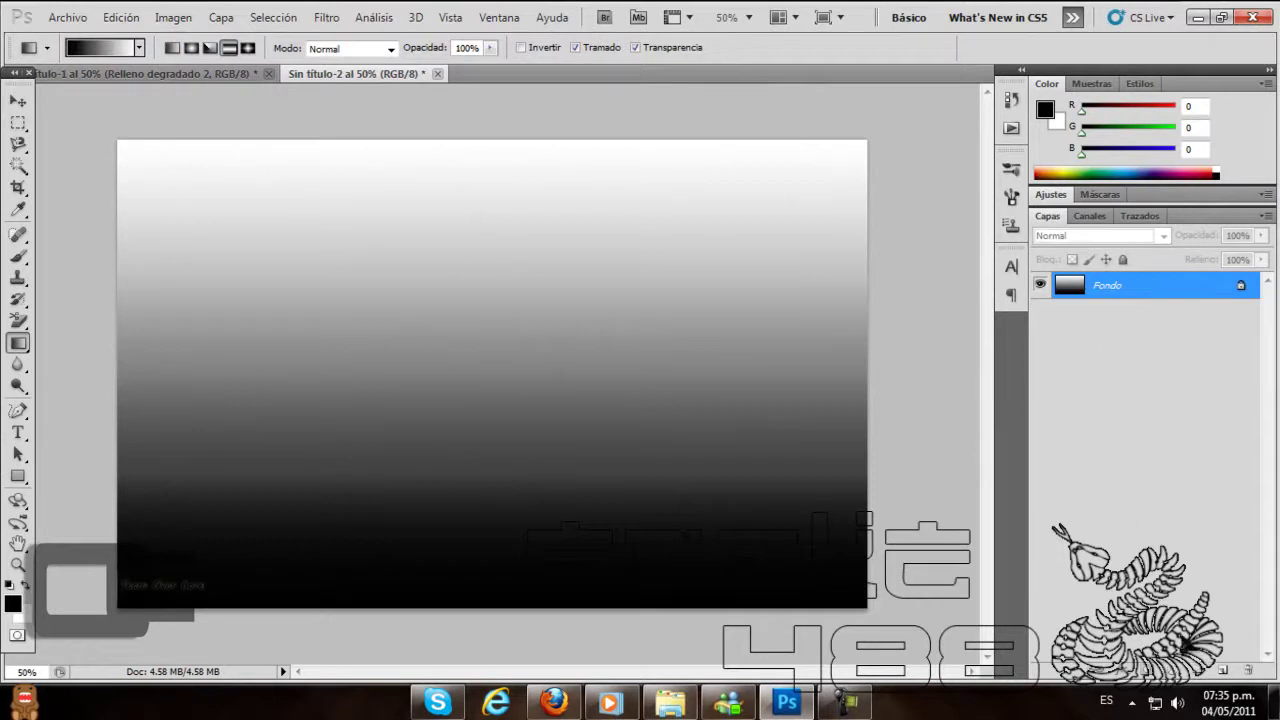
{"action": "left_click_drag", "start_coordinate": [1143, 285], "coordinate": [1228, 670]}
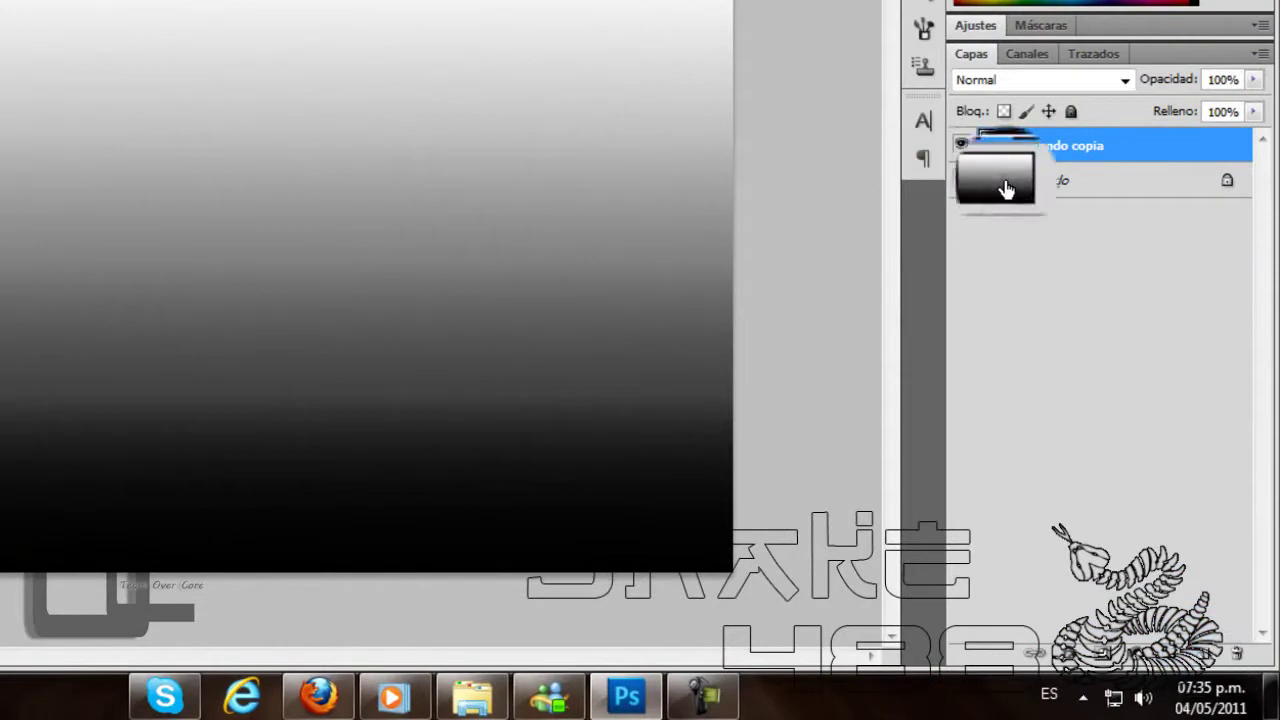
- Apply a square Wave distortion (5 generators, amplitude 5–45) to the original Fondo layer
{"action": "left_click_drag", "start_coordinate": [1006, 189], "coordinate": [1051, 190]}
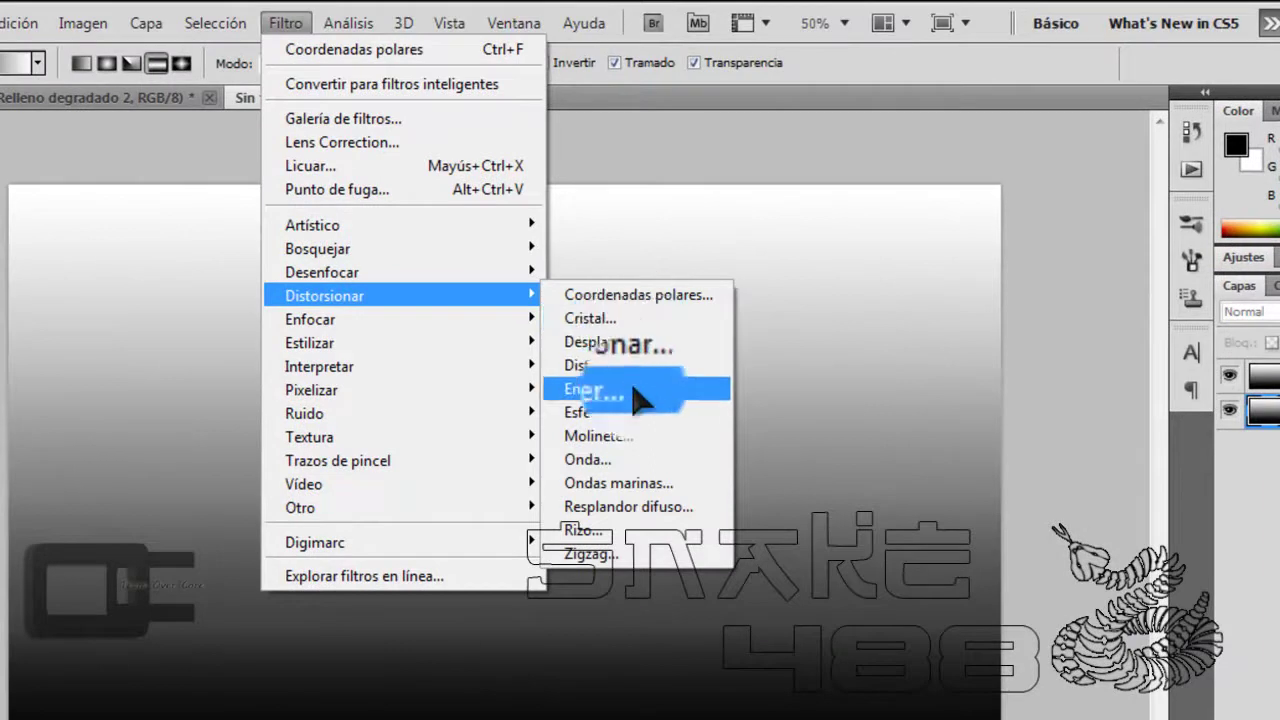
{"action": "left_click", "coordinate": [636, 462]}
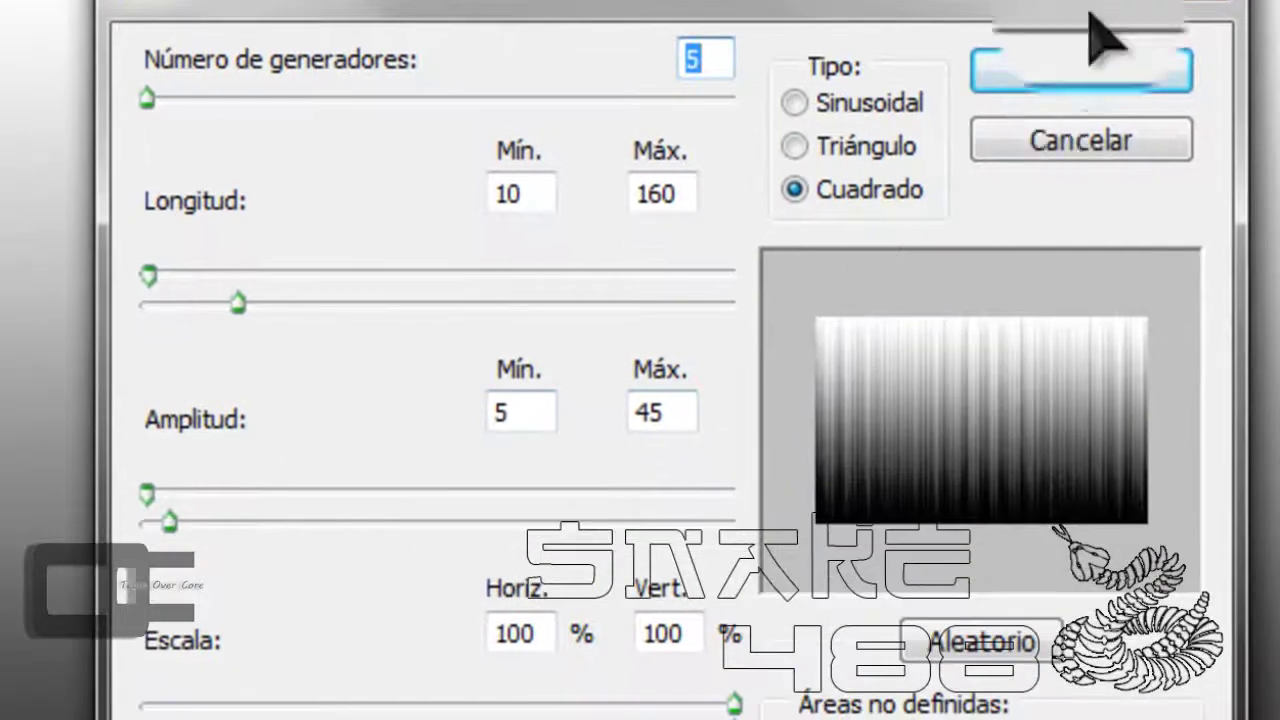
{"action": "left_click", "coordinate": [1040, 88]}
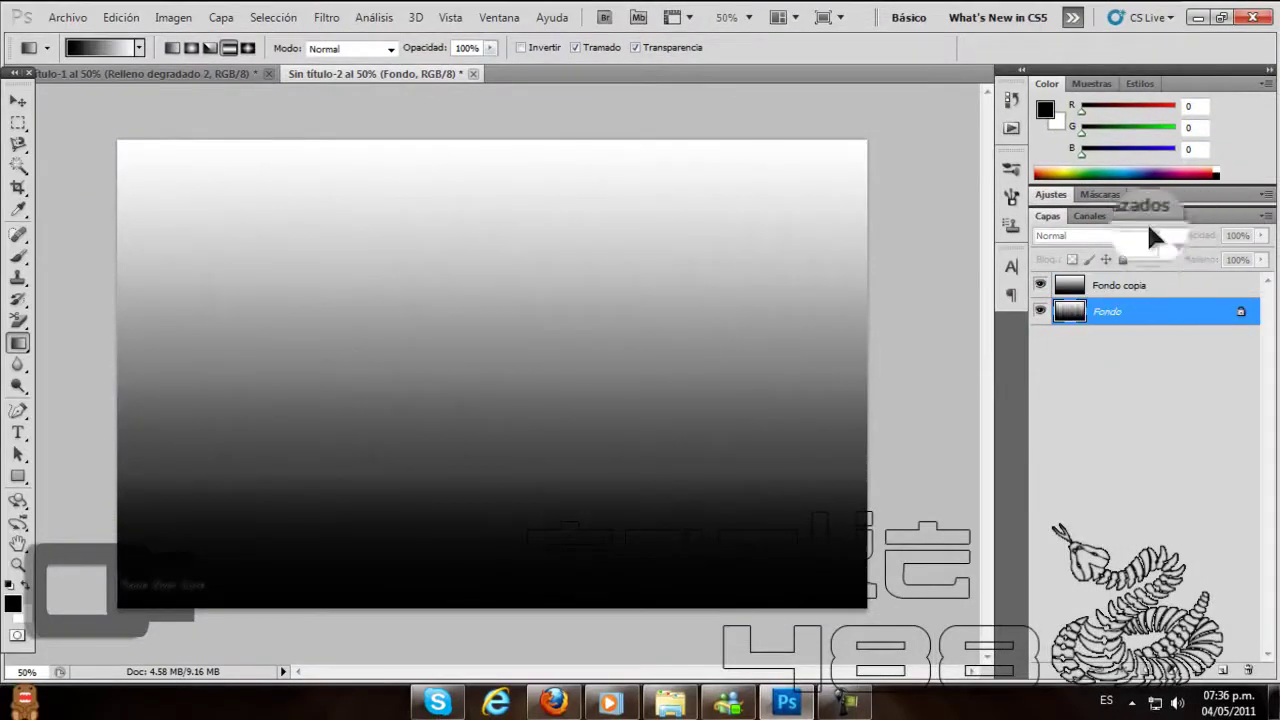
- Apply the Polar Coordinates filter to Fondo copia, giving it a radial burst
{"action": "left_click", "coordinate": [1123, 292]}
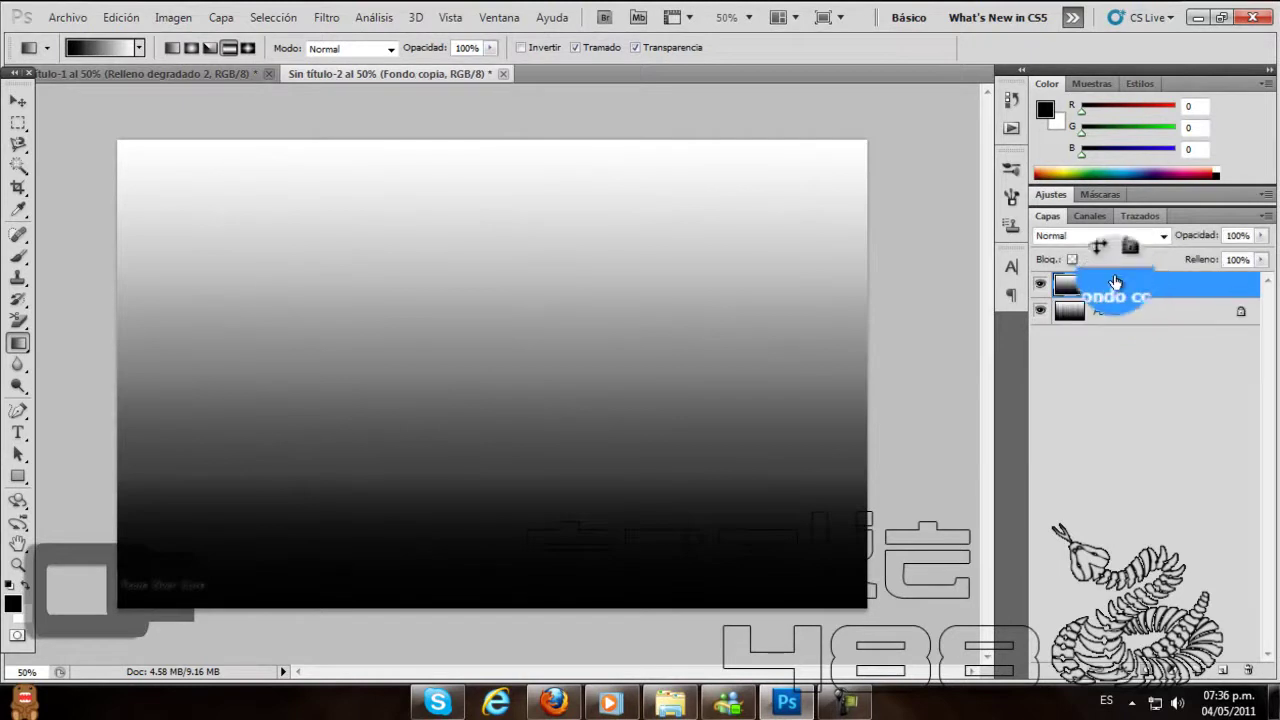
{"action": "left_click", "coordinate": [332, 18]}
{"action": "mouse_move", "coordinate": [393, 250]}
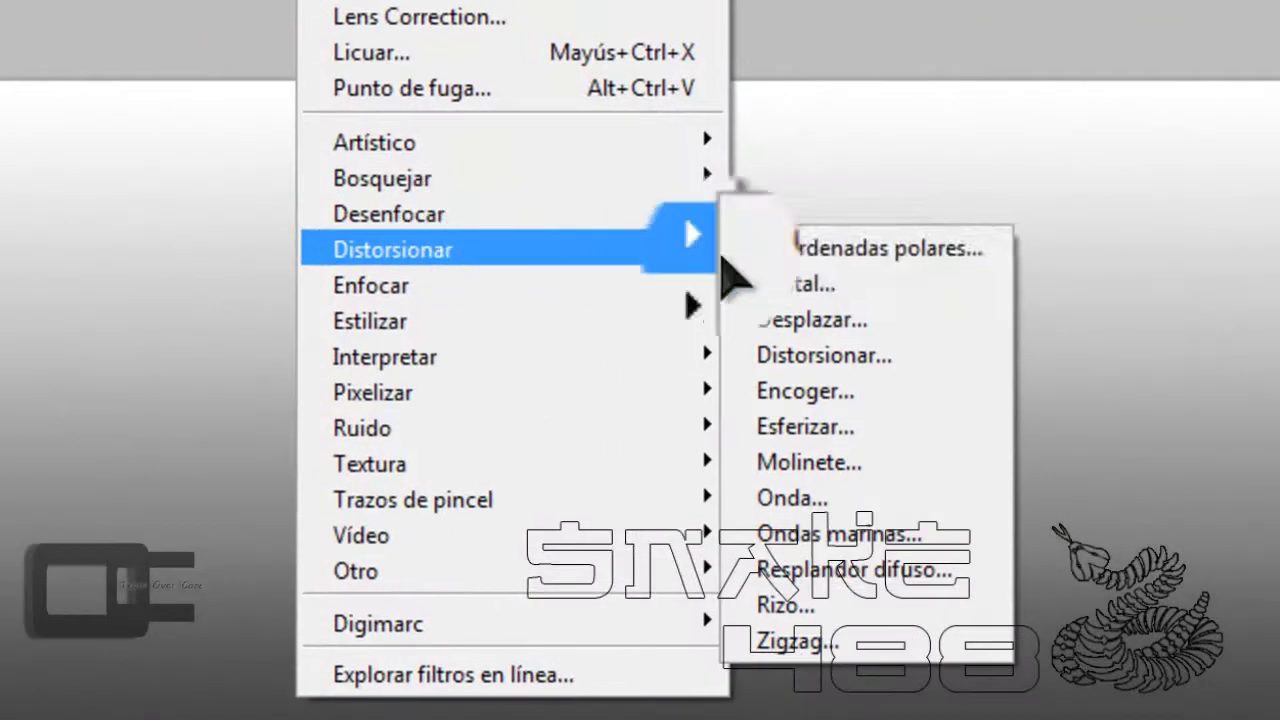
{"action": "left_click", "coordinate": [862, 248]}
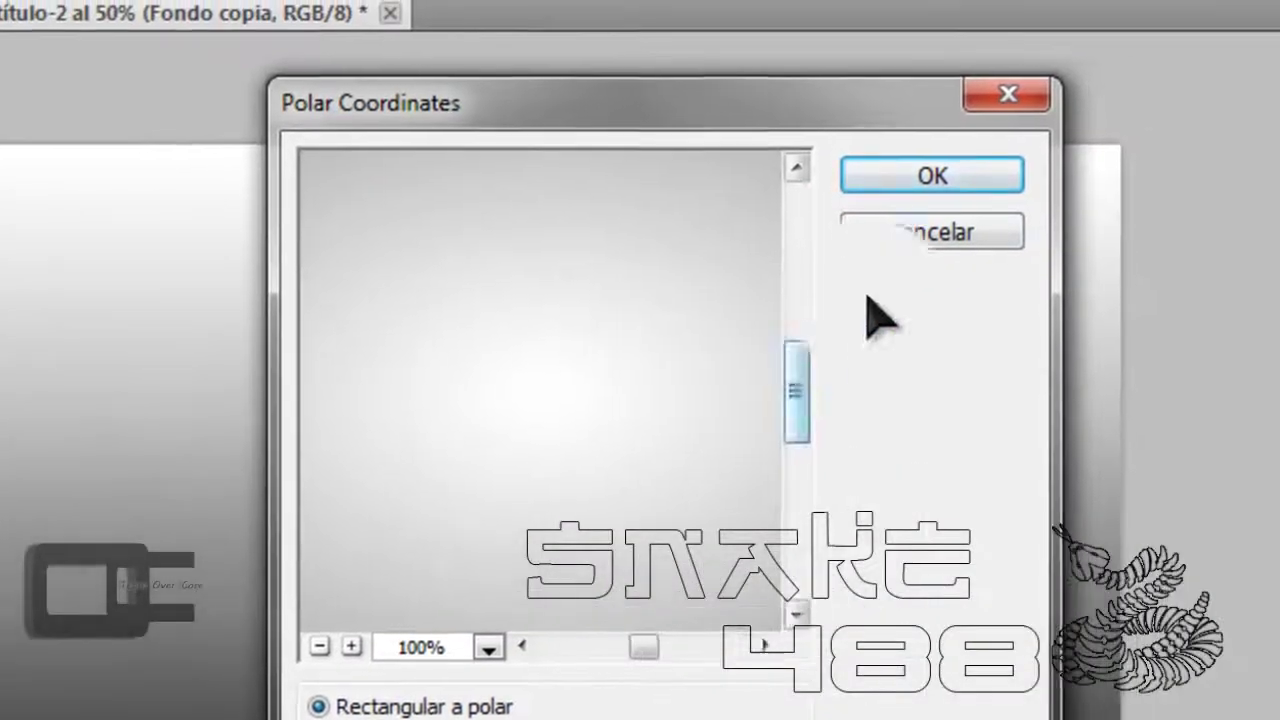
{"action": "left_click", "coordinate": [1081, 143]}
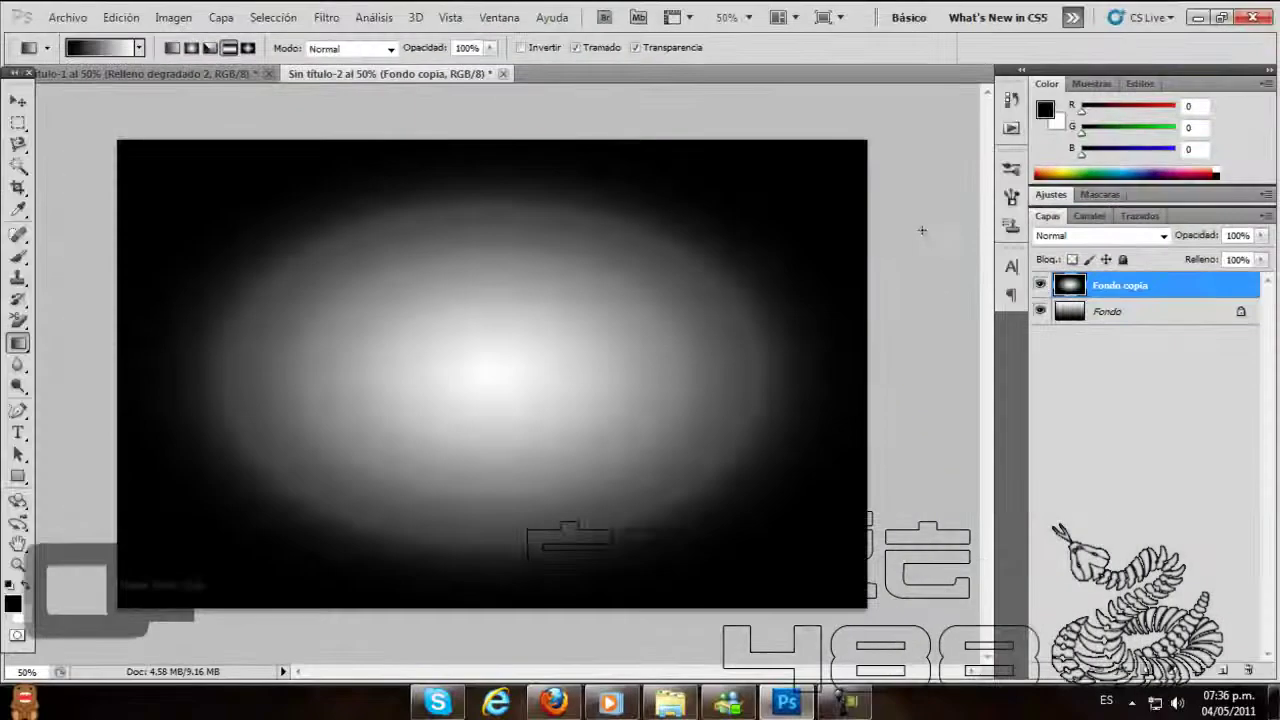
- Convert the locked Fondo background into a normal layer named Capa 0
{"action": "left_click", "coordinate": [1108, 311]}
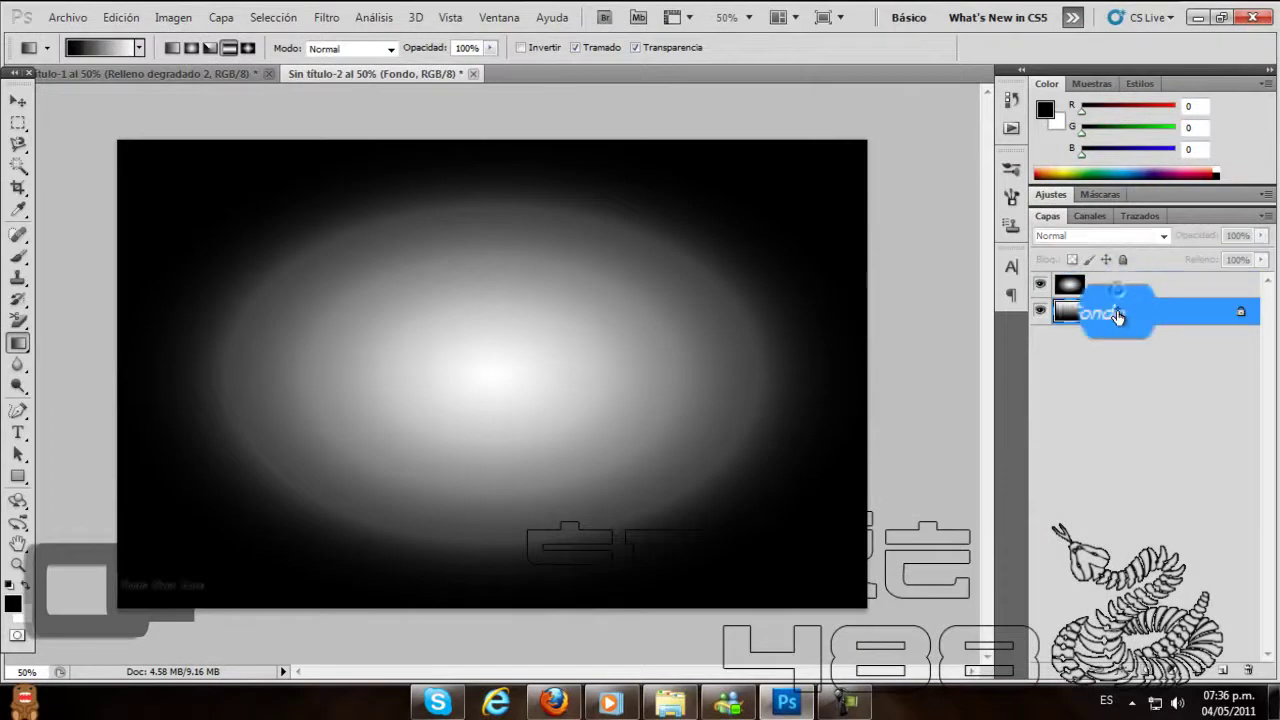
{"action": "double_click", "coordinate": [1184, 311]}
{"action": "left_click", "coordinate": [845, 224]}
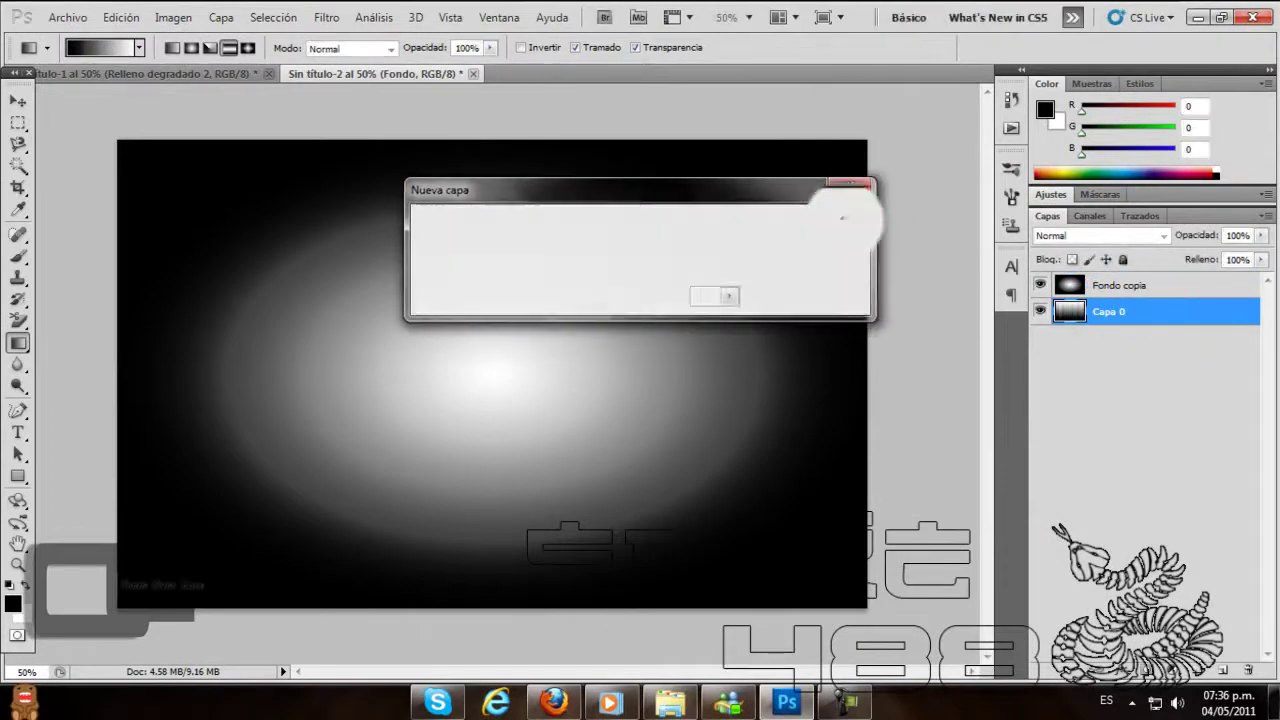
{"action": "left_click", "coordinate": [1125, 288]}
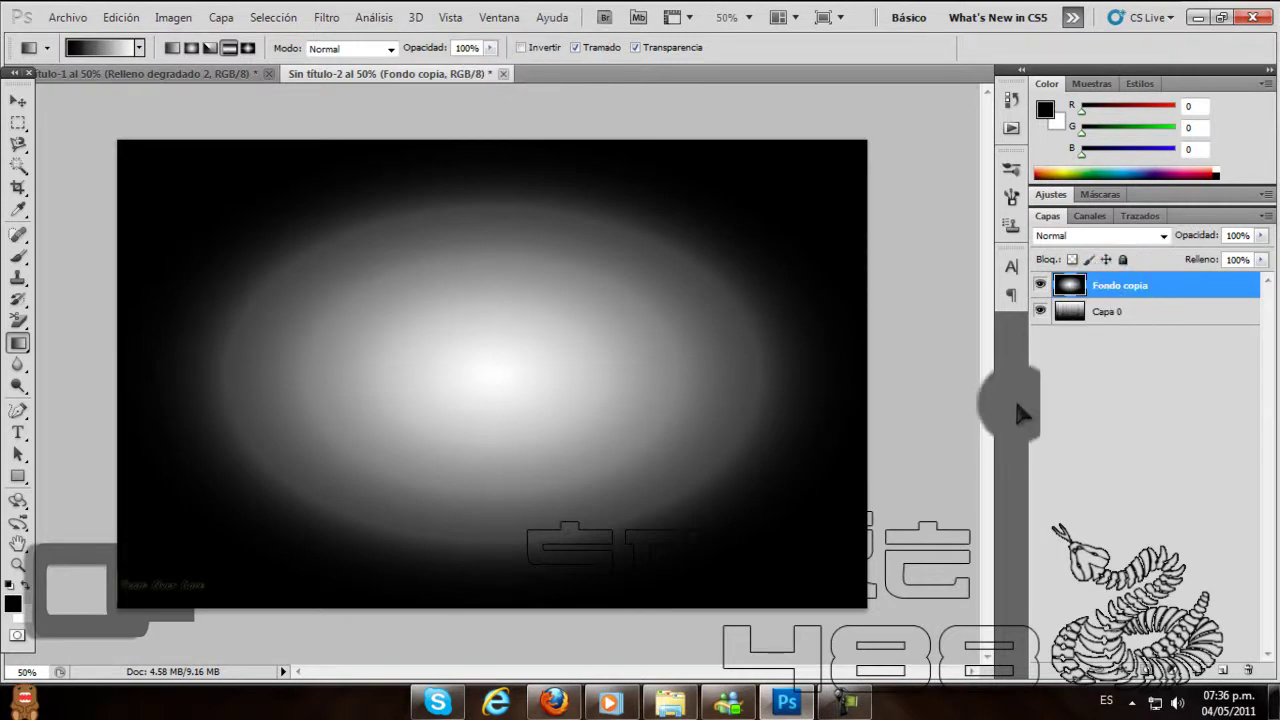
{"action": "left_click", "coordinate": [1108, 302]}
{"action": "left_click", "coordinate": [1110, 287]}
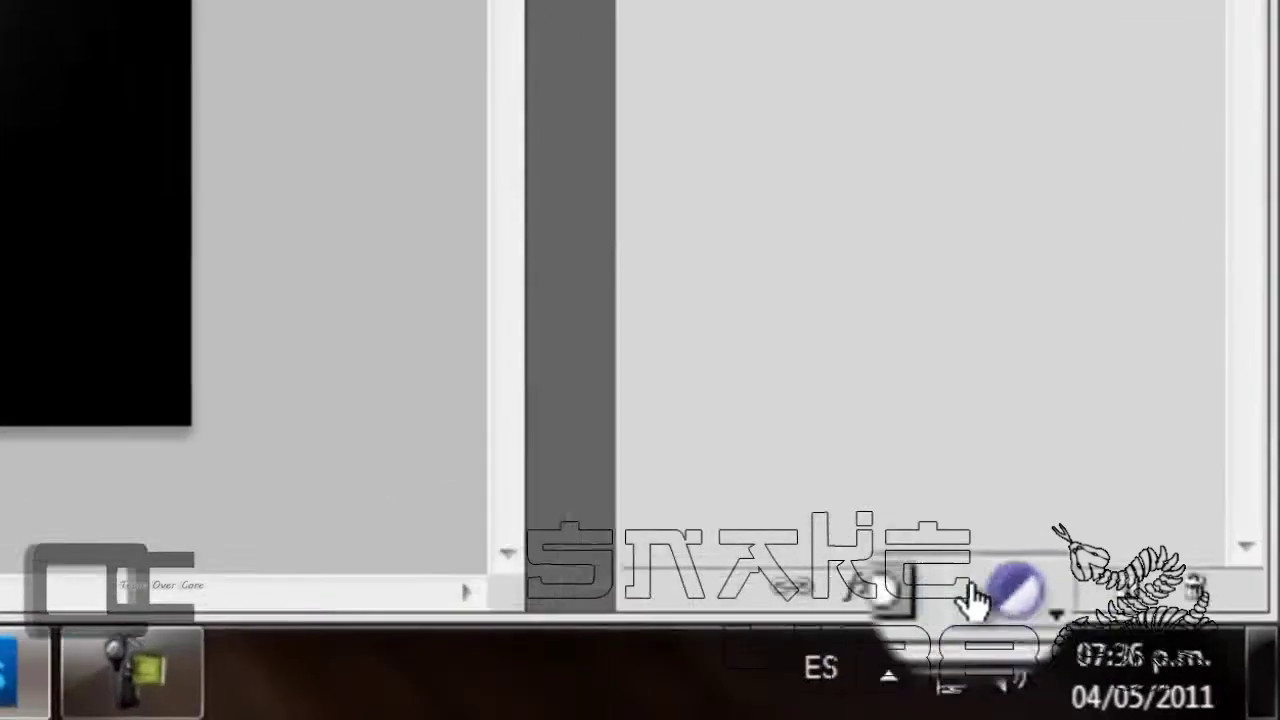
- Add a Gradient fill layer using the pink gradient preset
{"action": "left_click", "coordinate": [968, 682]}
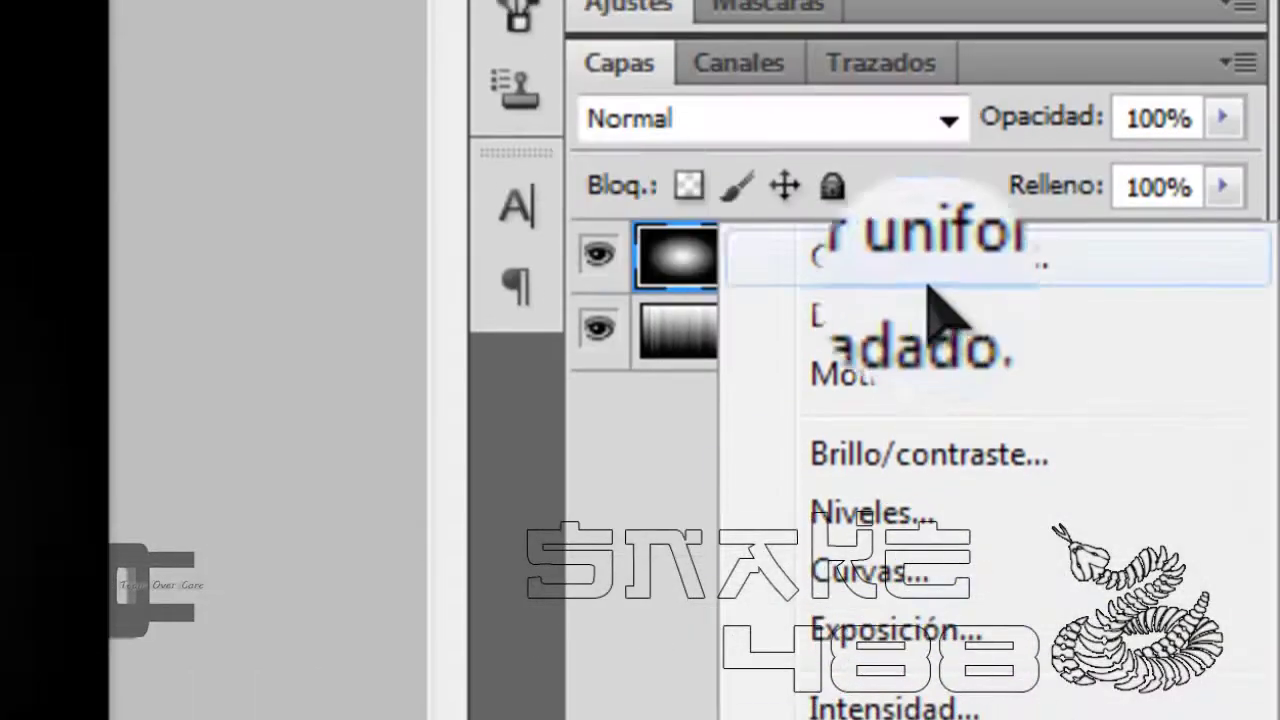
{"action": "left_click", "coordinate": [912, 322]}
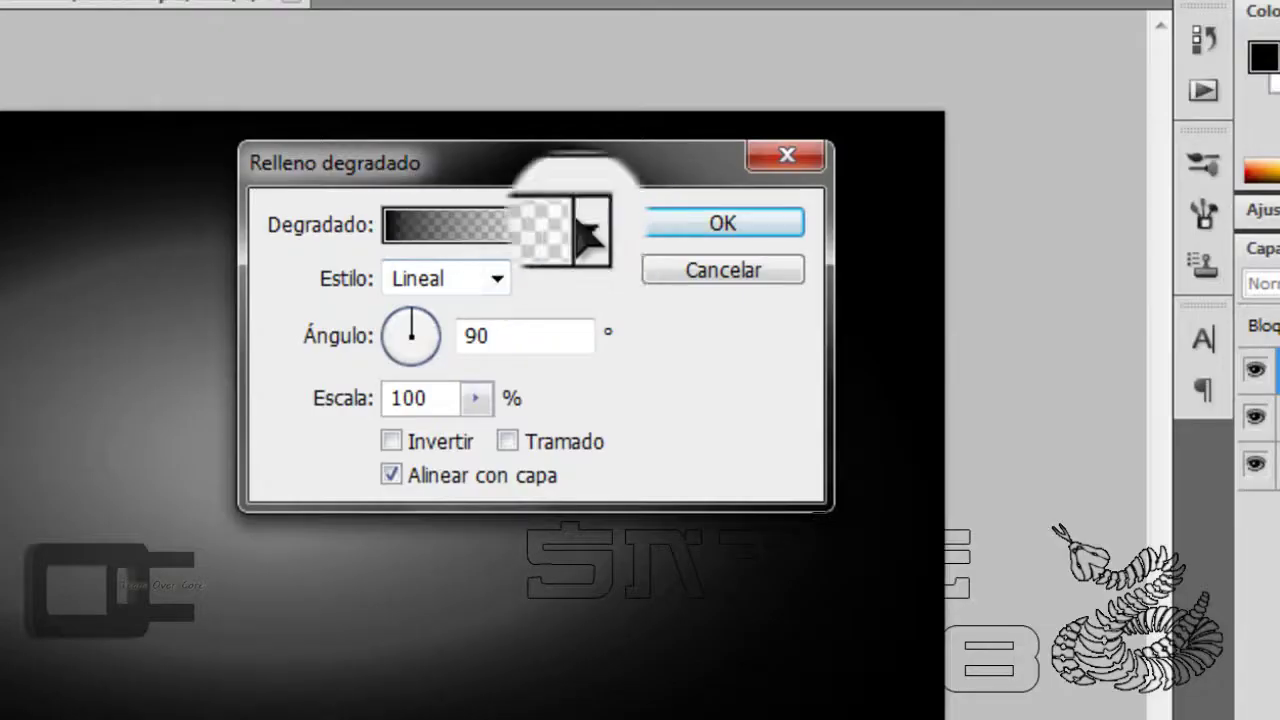
{"action": "left_click", "coordinate": [588, 233]}
{"action": "mouse_move", "coordinate": [623, 371]}
{"action": "left_mouse_down"}
{"action": "mouse_move", "coordinate": [635, 315]}
{"action": "mouse_move", "coordinate": [650, 405]}
{"action": "mouse_move", "coordinate": [617, 405]}
{"action": "left_mouse_up"}
{"action": "left_click", "coordinate": [617, 410]}
{"action": "left_click", "coordinate": [690, 228]}
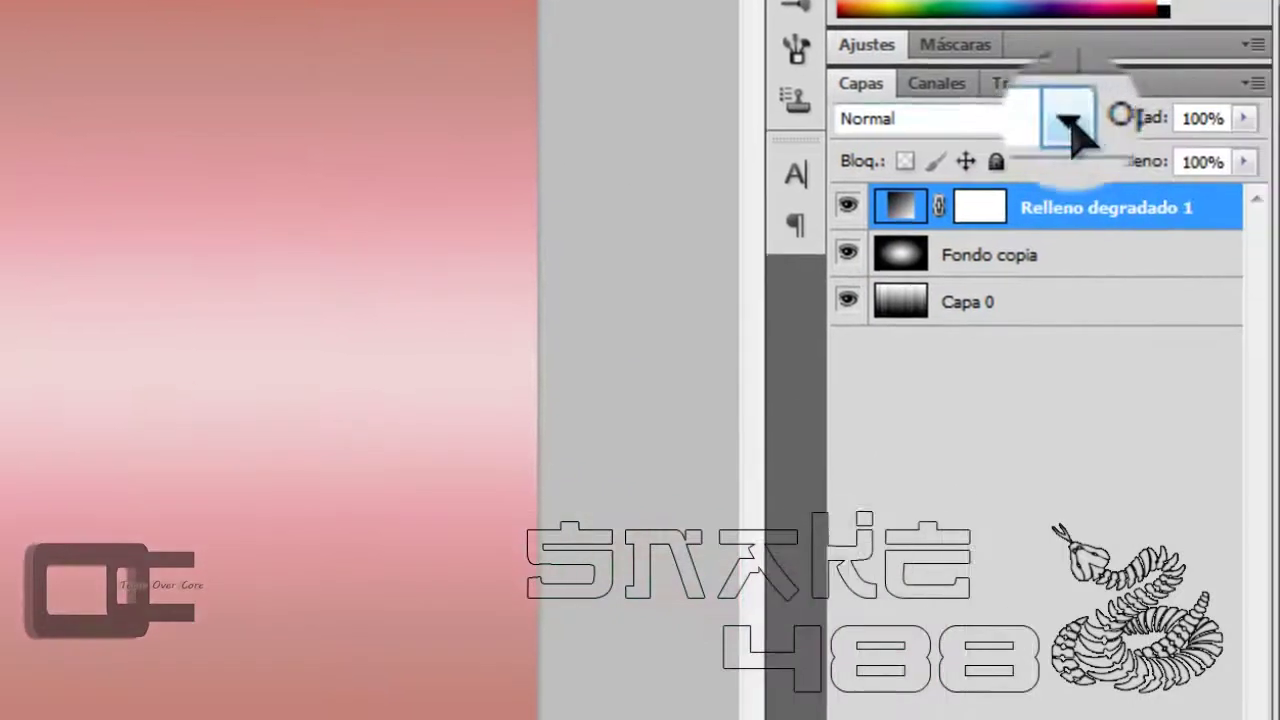
- Set both the gradient fill layer and Fondo copia to Superponer (Overlay) blending
{"action": "left_click", "coordinate": [1068, 115]}
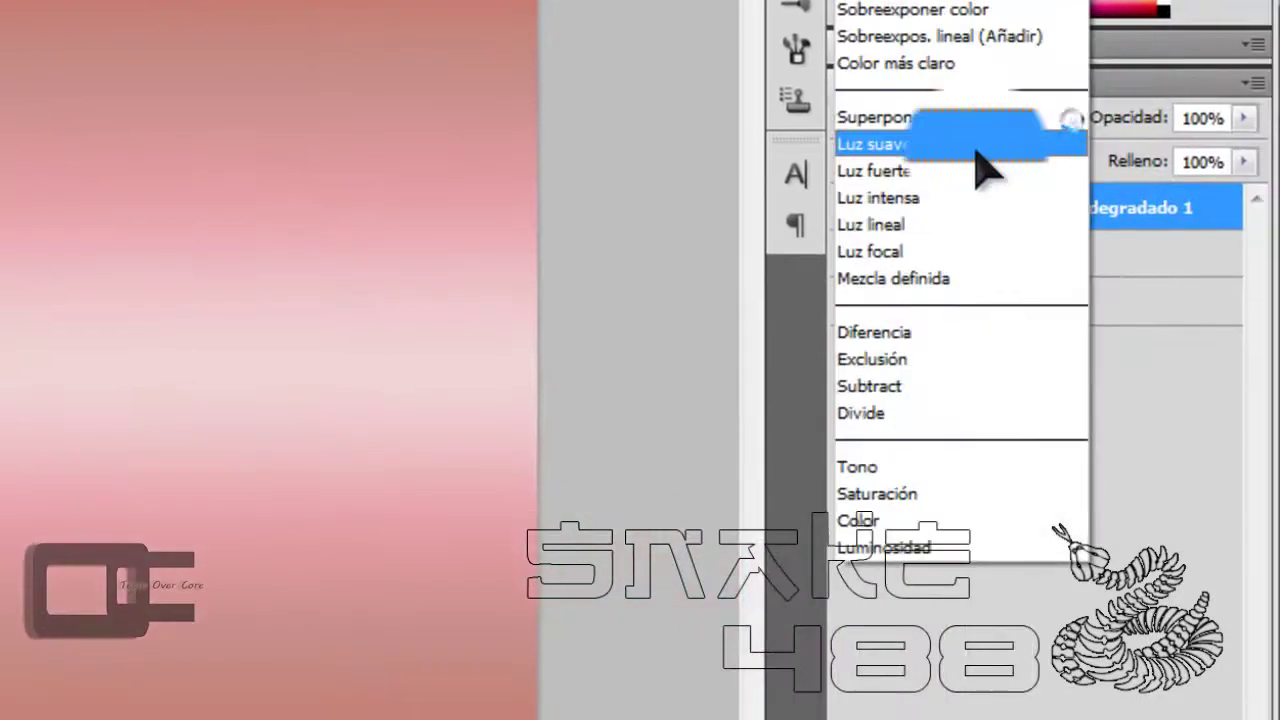
{"action": "left_click", "coordinate": [910, 117]}
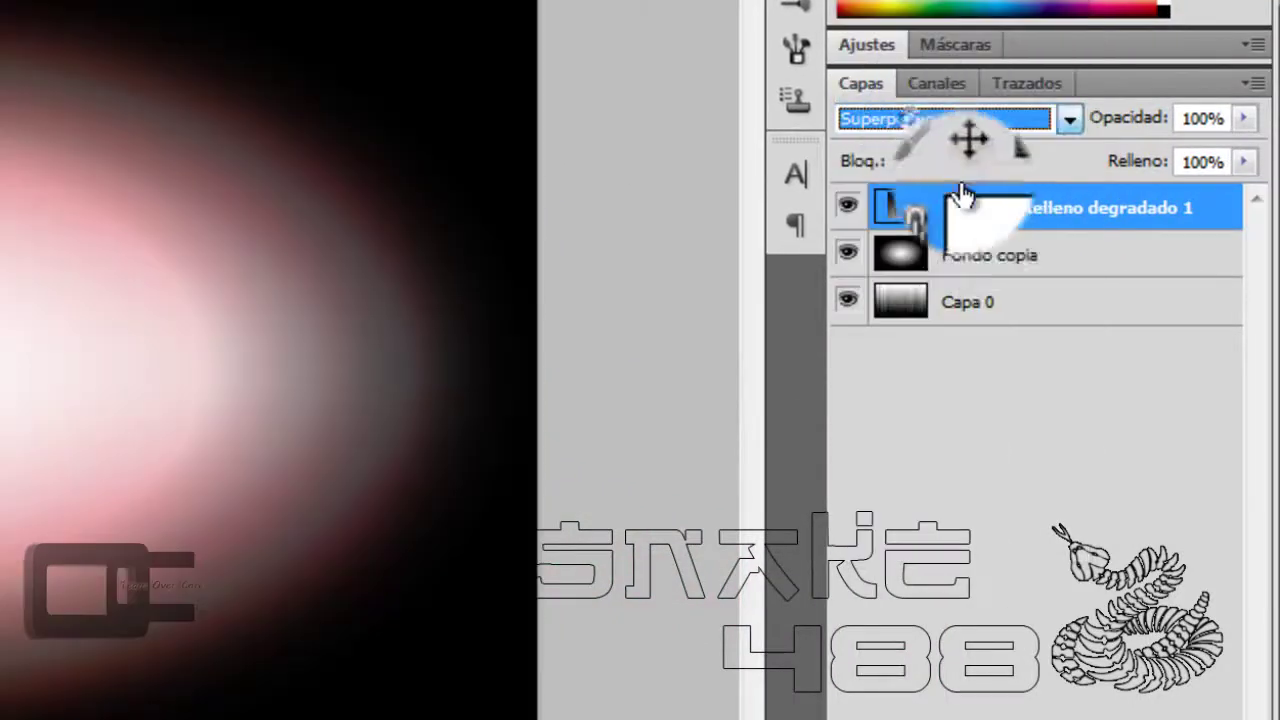
{"action": "left_click", "coordinate": [966, 270]}
{"action": "left_click", "coordinate": [1040, 125]}
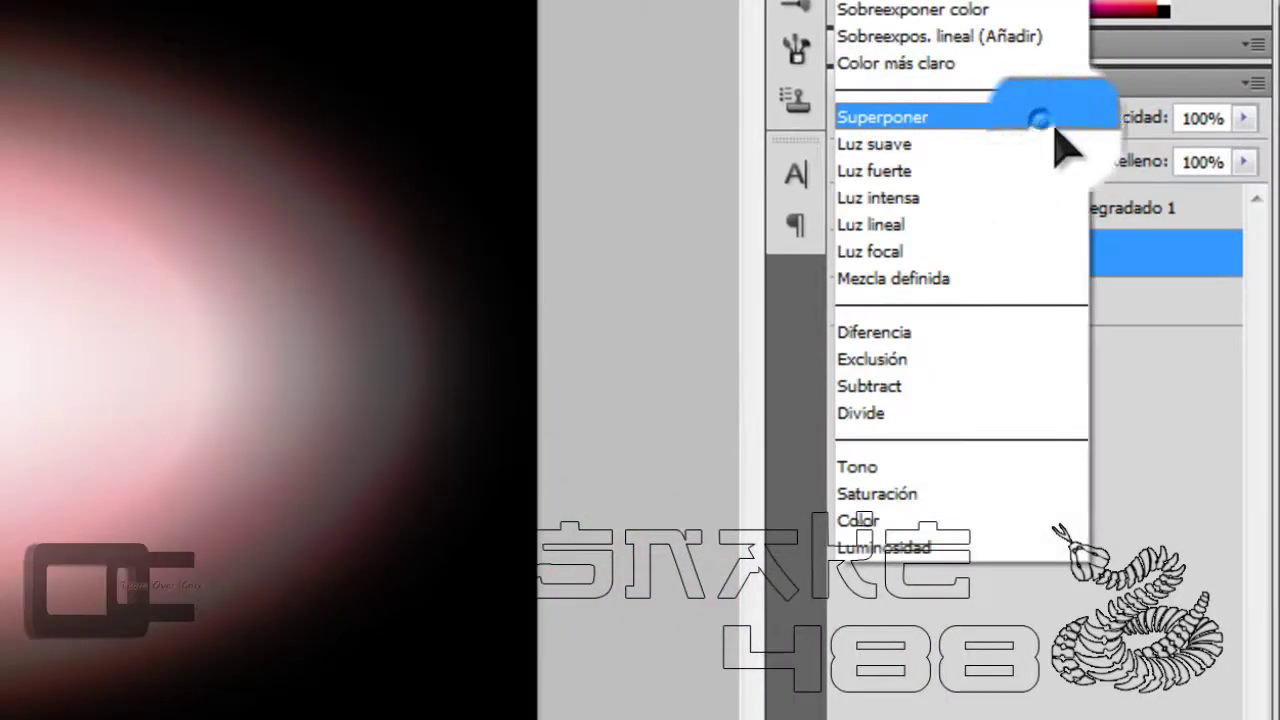
{"action": "left_click", "coordinate": [962, 114]}
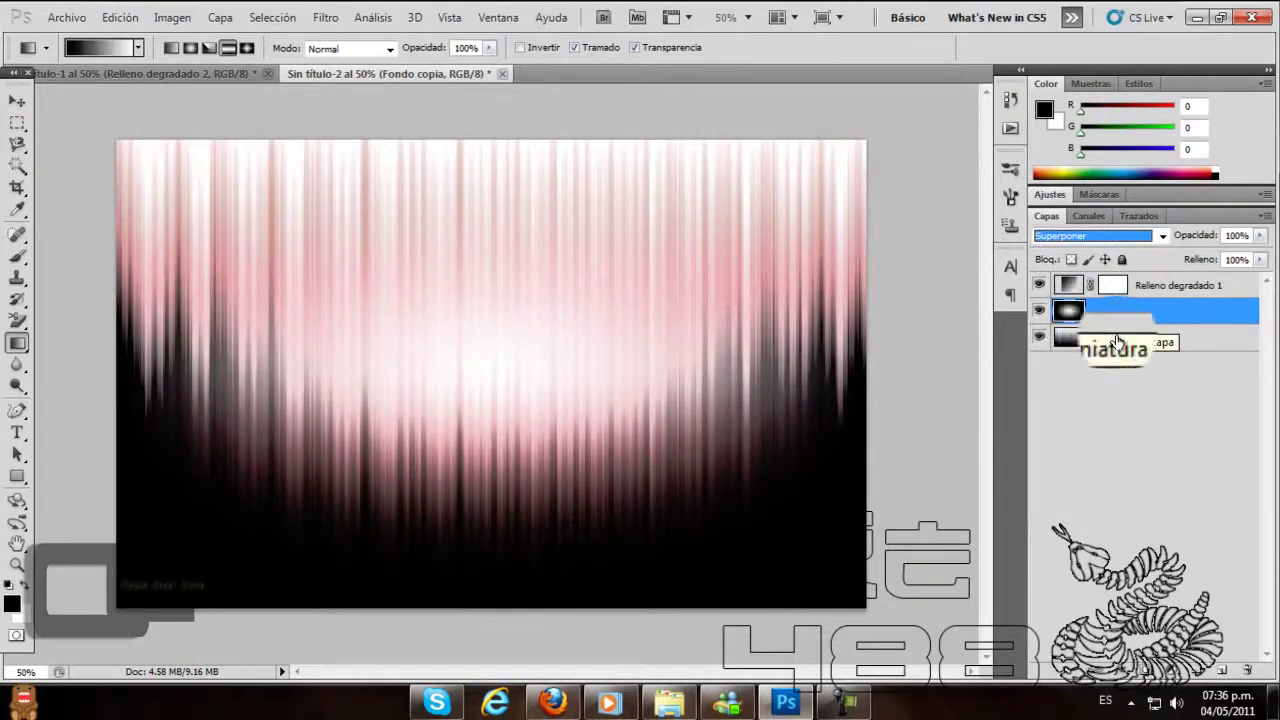
{"action": "mouse_move", "coordinate": [1080, 320]}
{"action": "left_mouse_down"}
{"action": "mouse_move", "coordinate": [1117, 342]}
{"action": "mouse_move", "coordinate": [1115, 272]}
{"action": "mouse_move", "coordinate": [1100, 335]}
{"action": "left_mouse_up"}
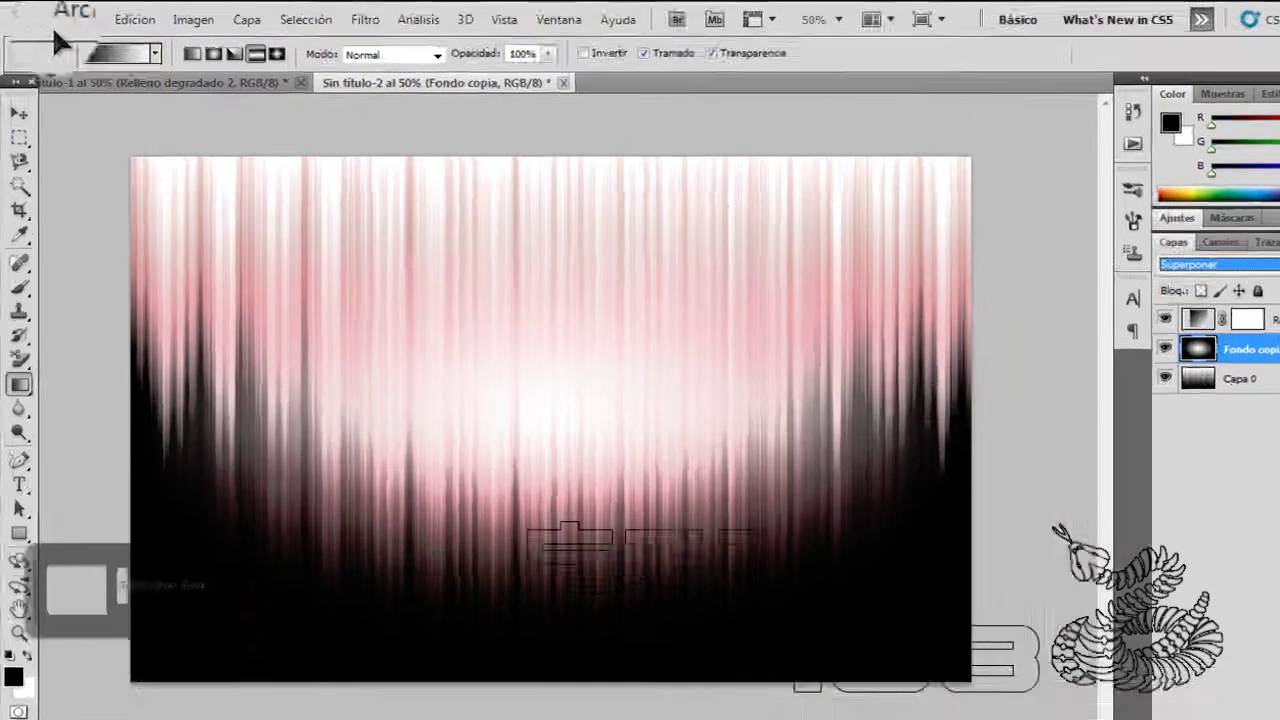
- Save the image as Sin título-2.png in PNG format with no interlacing
{"action": "left_click", "coordinate": [68, 18]}
{"action": "left_click", "coordinate": [290, 541]}
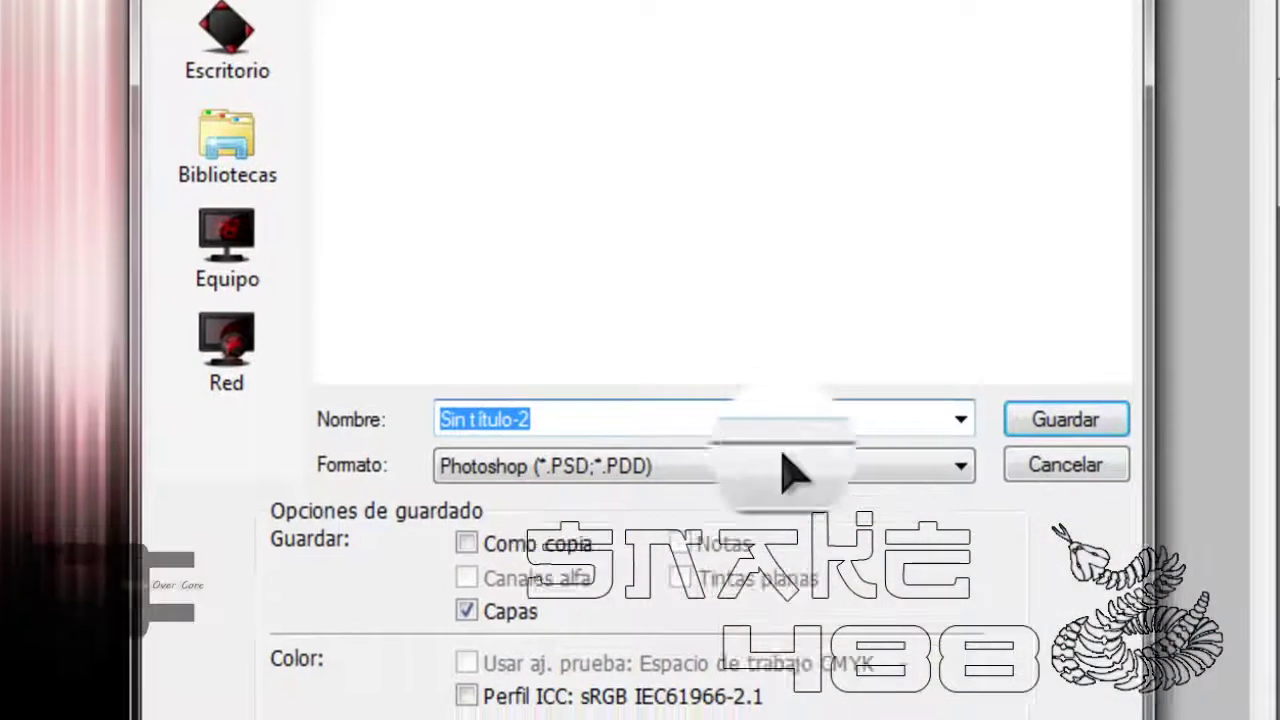
{"action": "left_click", "coordinate": [870, 520]}
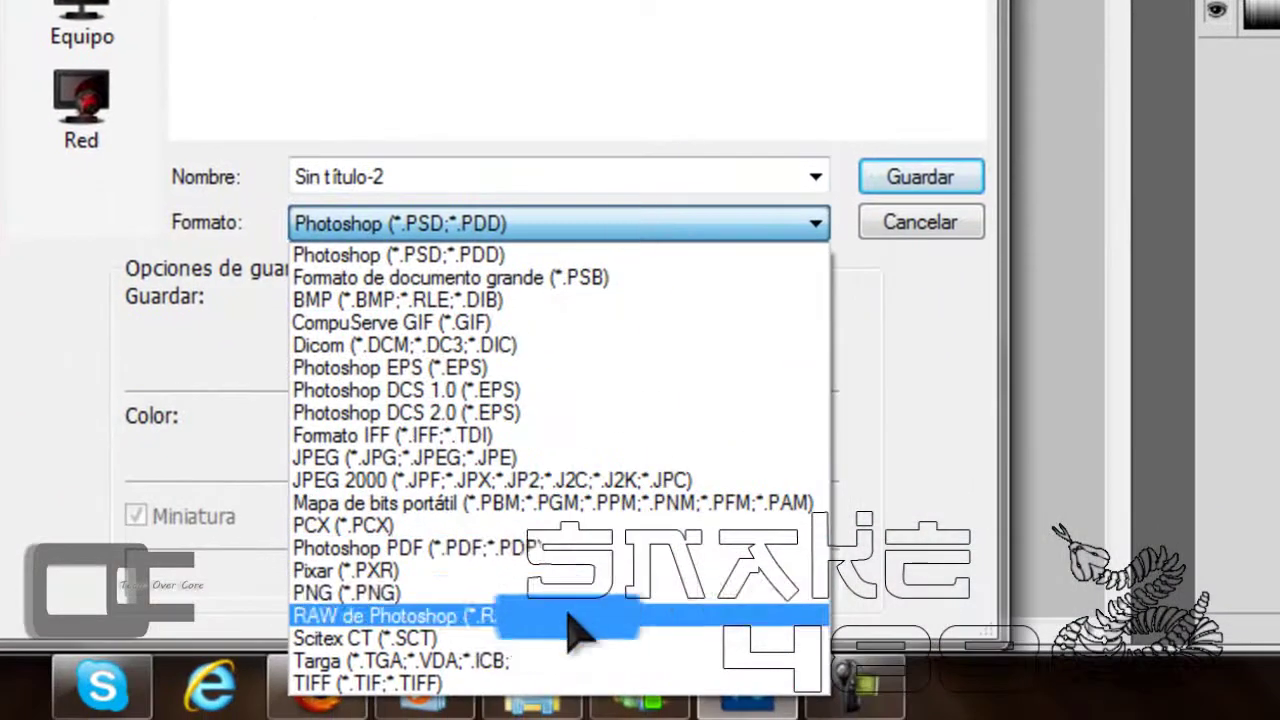
{"action": "left_click", "coordinate": [510, 600]}
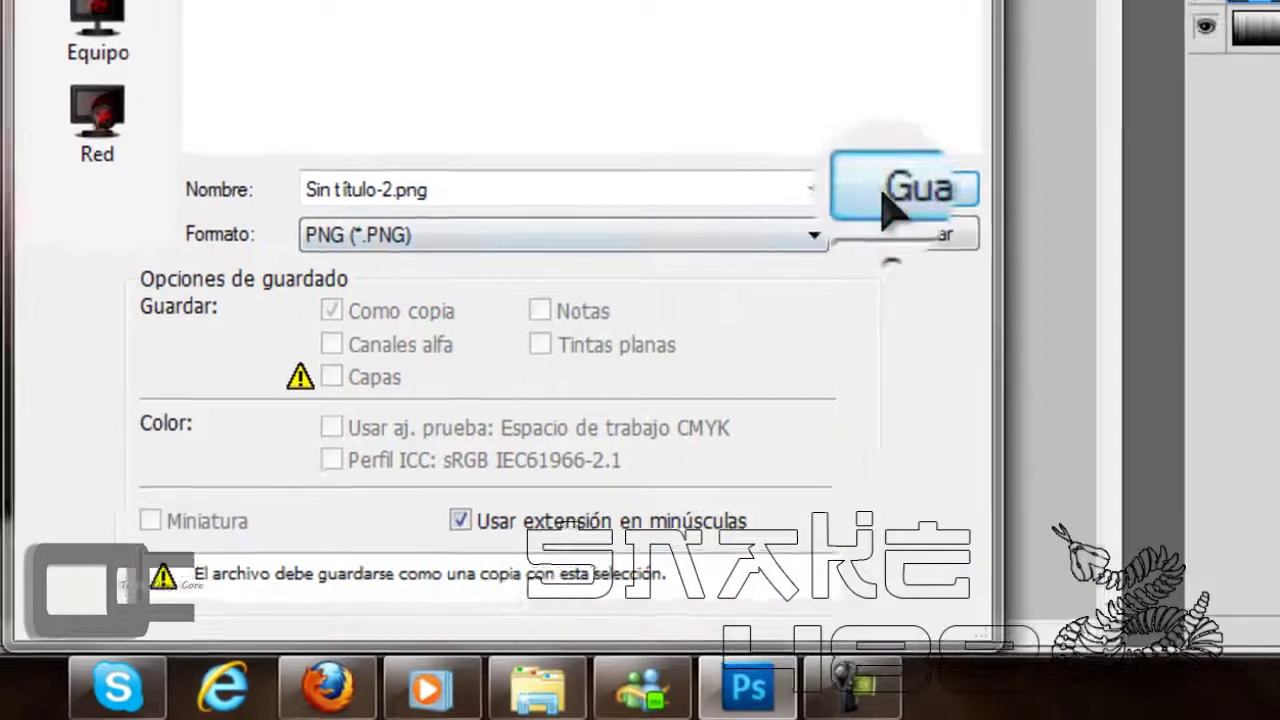
{"action": "left_click", "coordinate": [920, 176]}
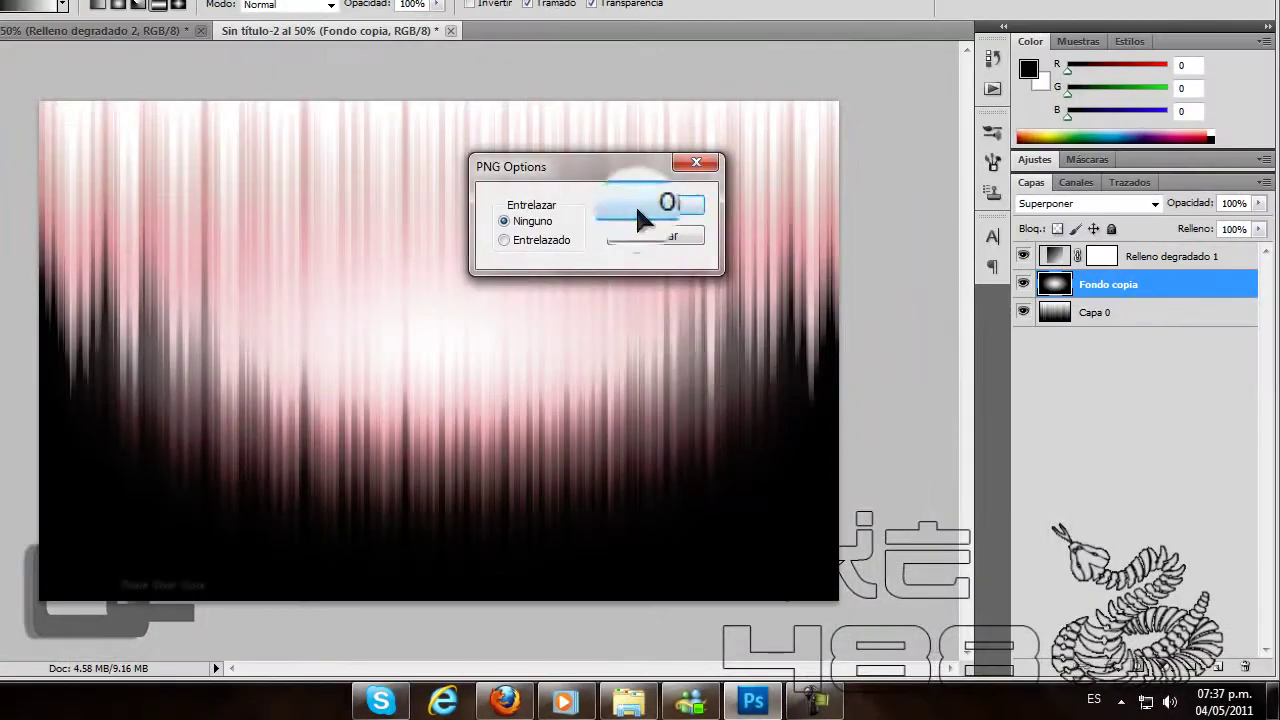
{"action": "left_click", "coordinate": [637, 208]}
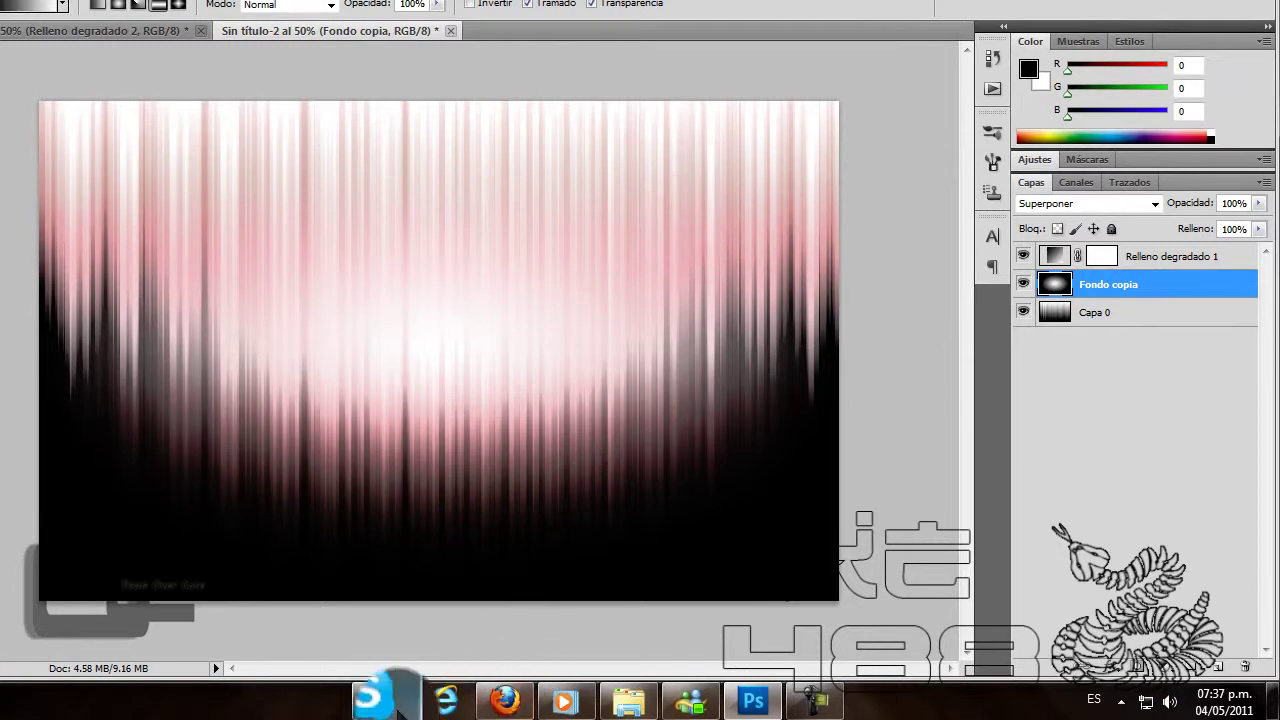
{"action": "mouse_move", "coordinate": [378, 700]}
{"action": "left_click", "coordinate": [390, 705]}
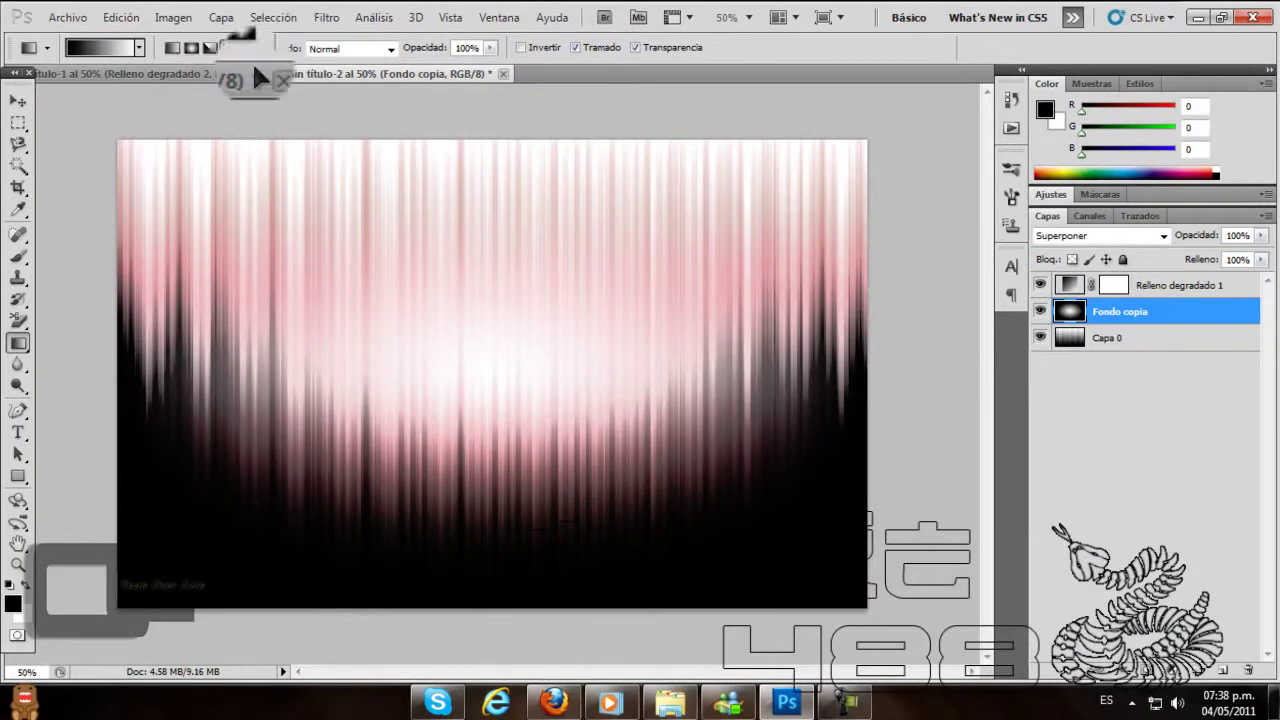
{"action": "left_click", "coordinate": [200, 73]}
{"action": "left_click", "coordinate": [374, 73]}
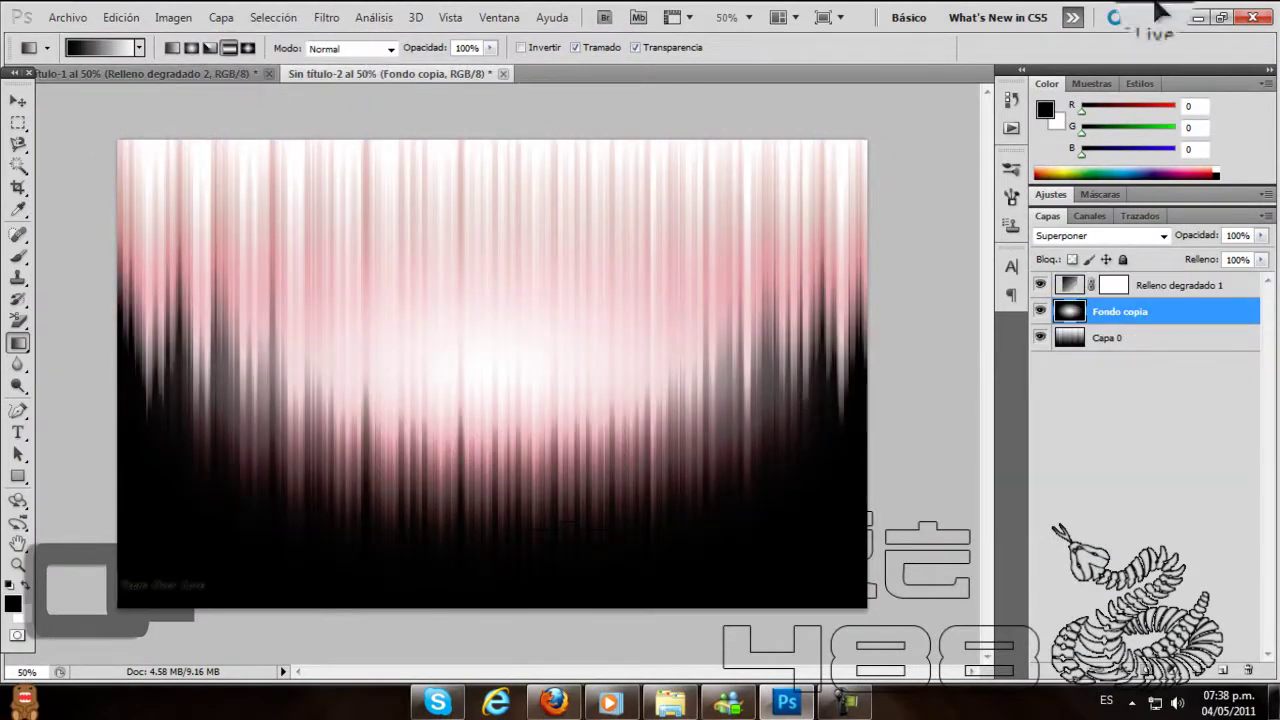
- Minimize Photoshop to reveal the desktop with its clock and dock
{"action": "left_click", "coordinate": [1207, 17]}
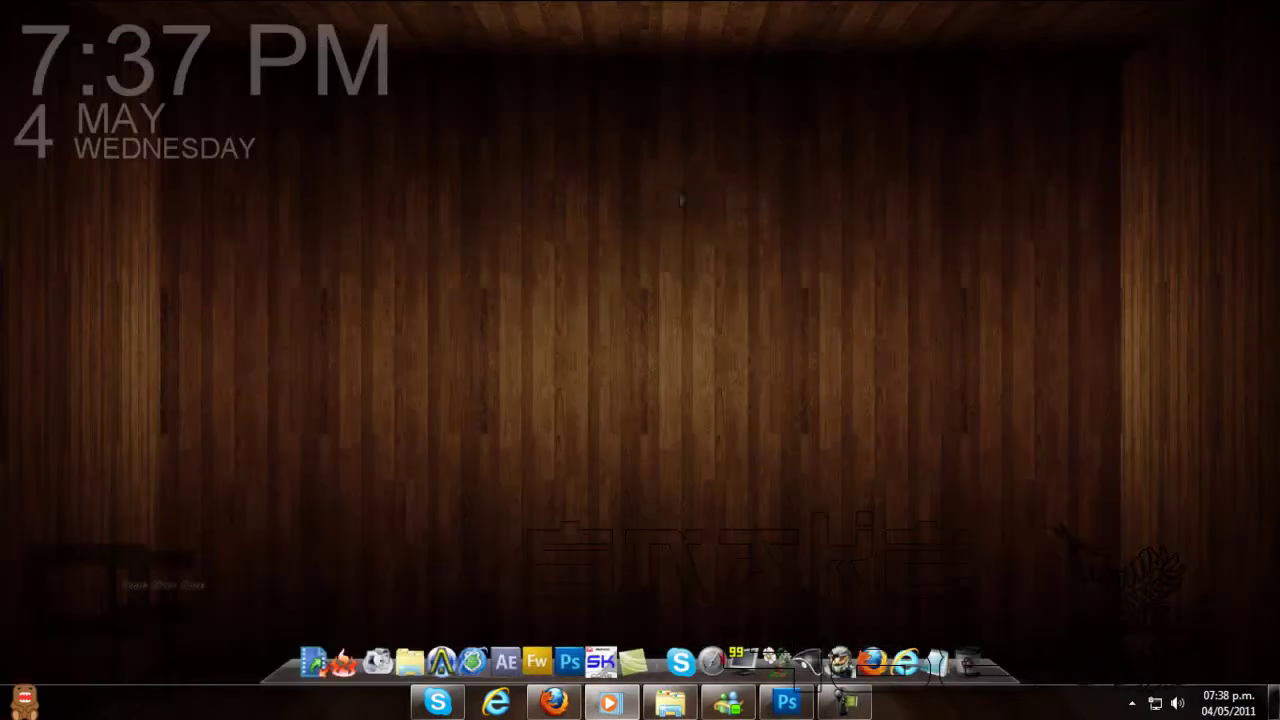